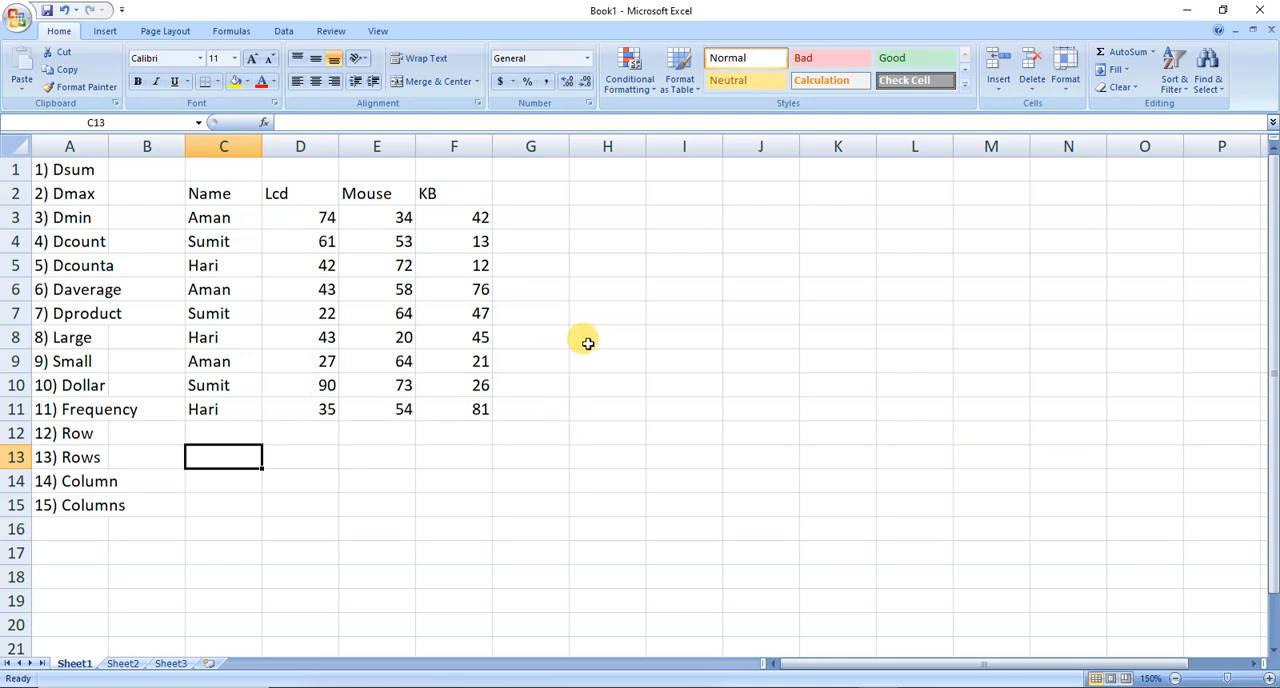
Enter a SUM formula in I5 that totals the Lcd values in D3:D11.
left_click(689, 268)
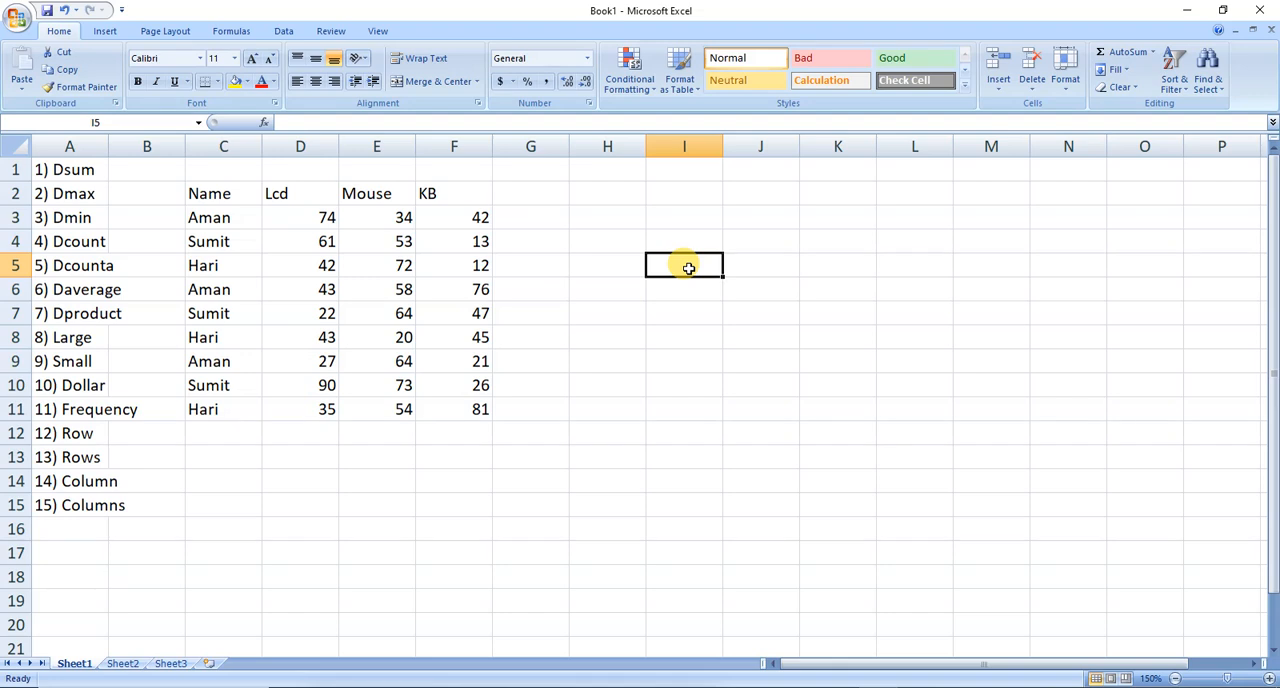
type("=sum")
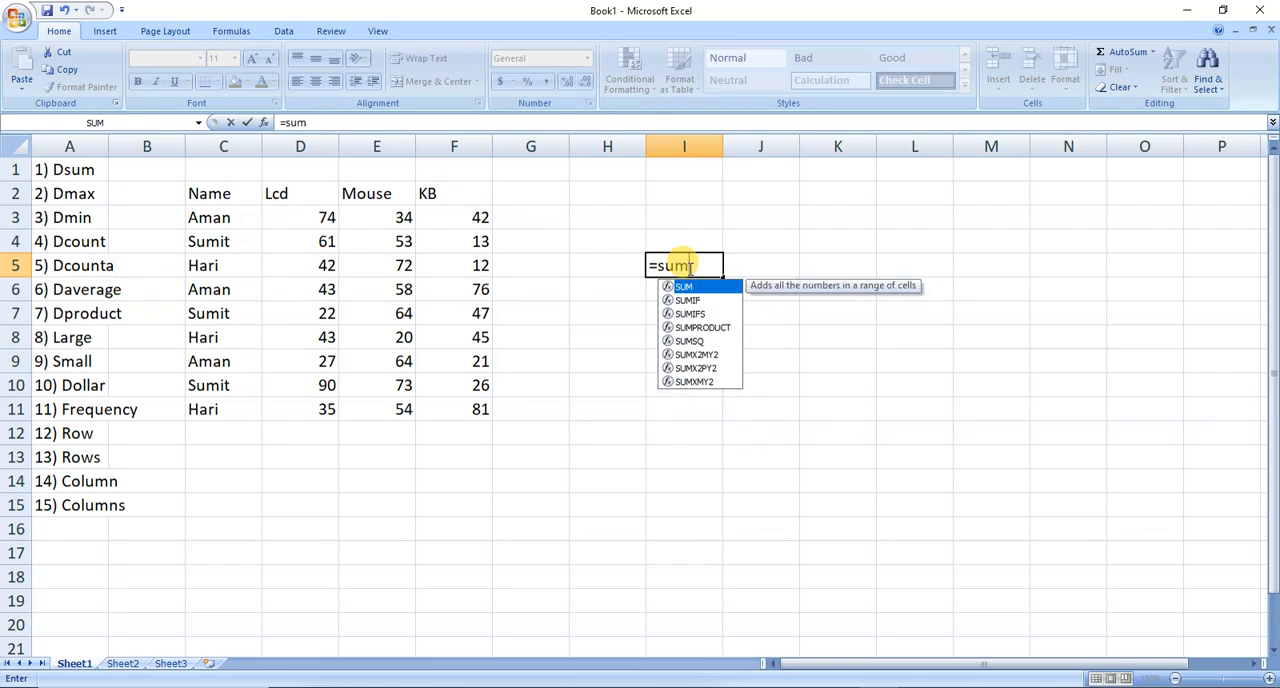
type("(")
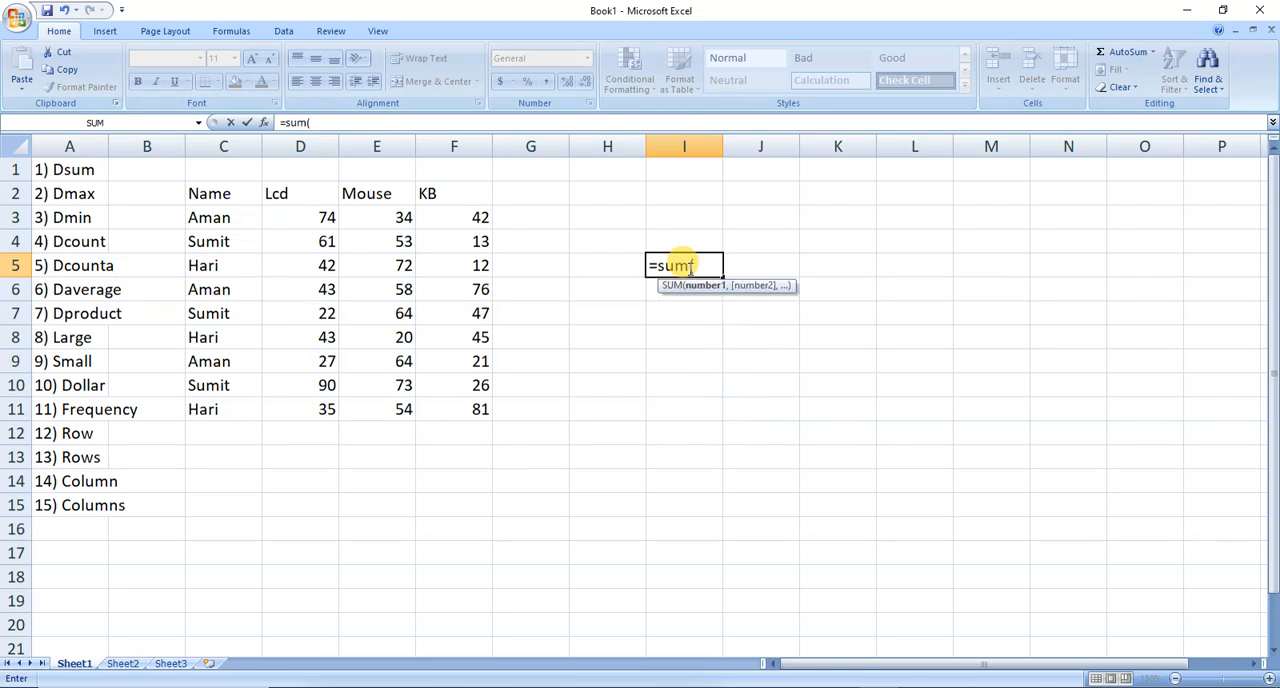
left_click(307, 216)
key("shift+Down")
key("shift+Down")
key("shift+Down")
key("shift+Down")
key("shift+Down")
key("shift+Down")
key("shift+Down")
key("shift+Down")
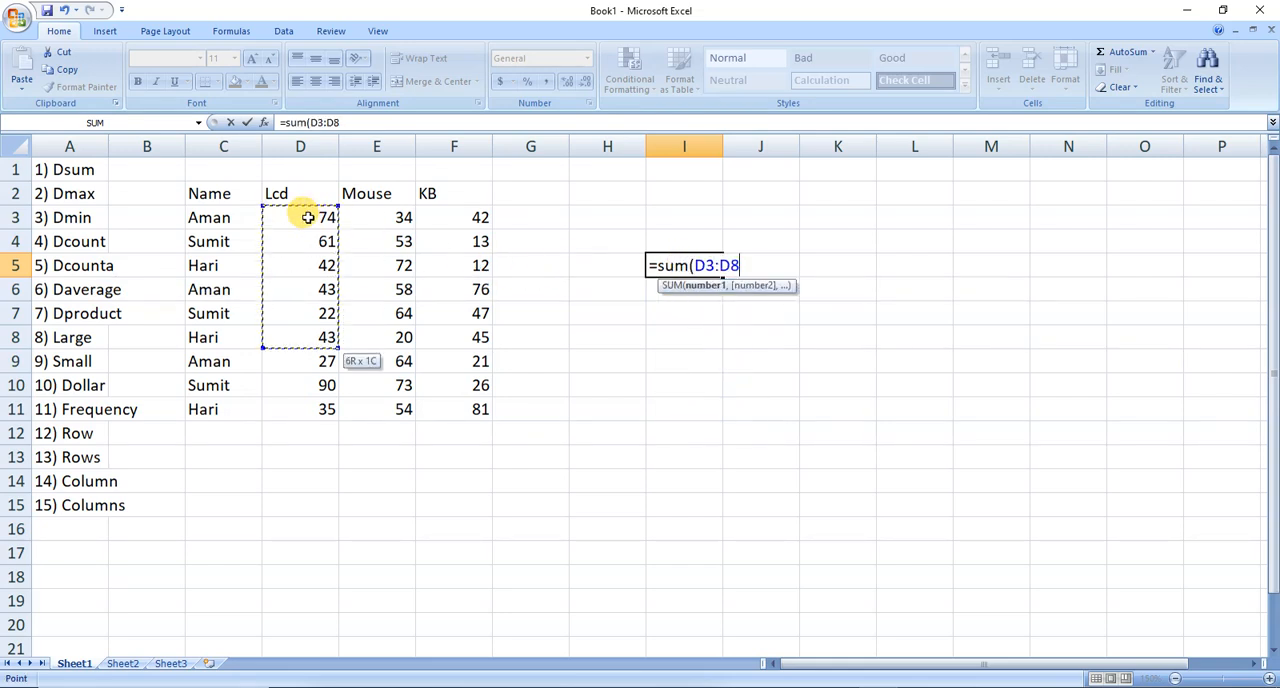
type(")")
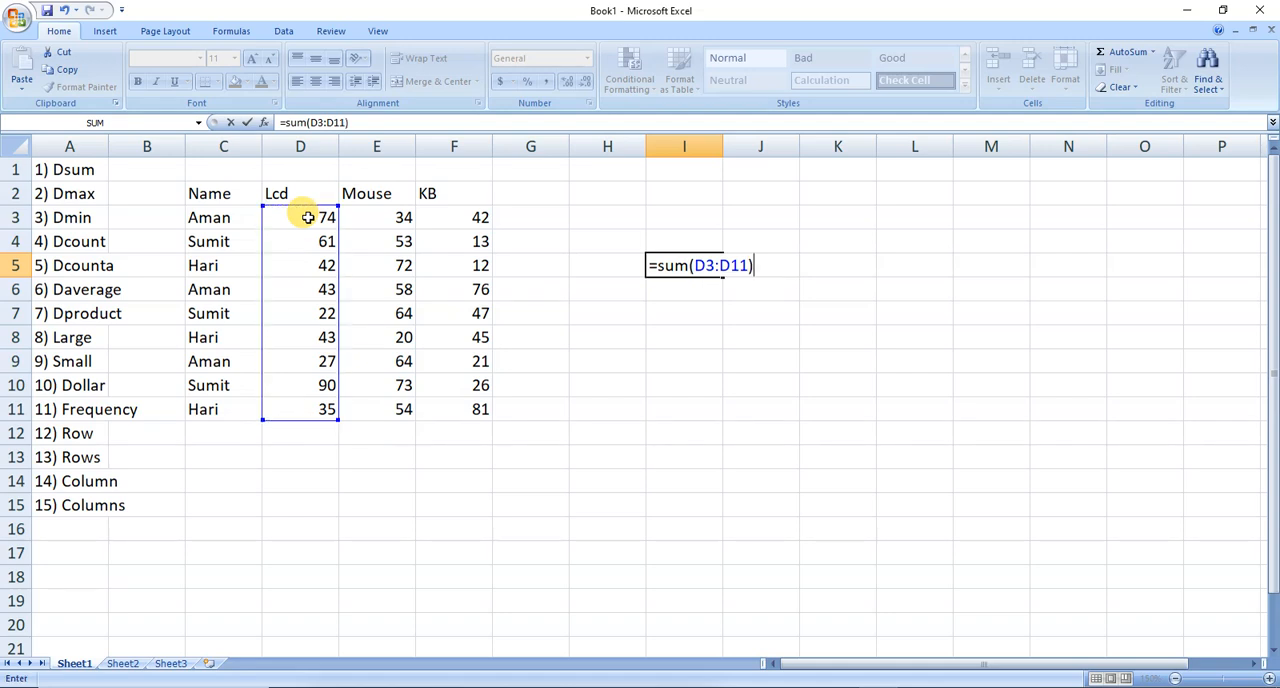
key("Return")
key("Up")
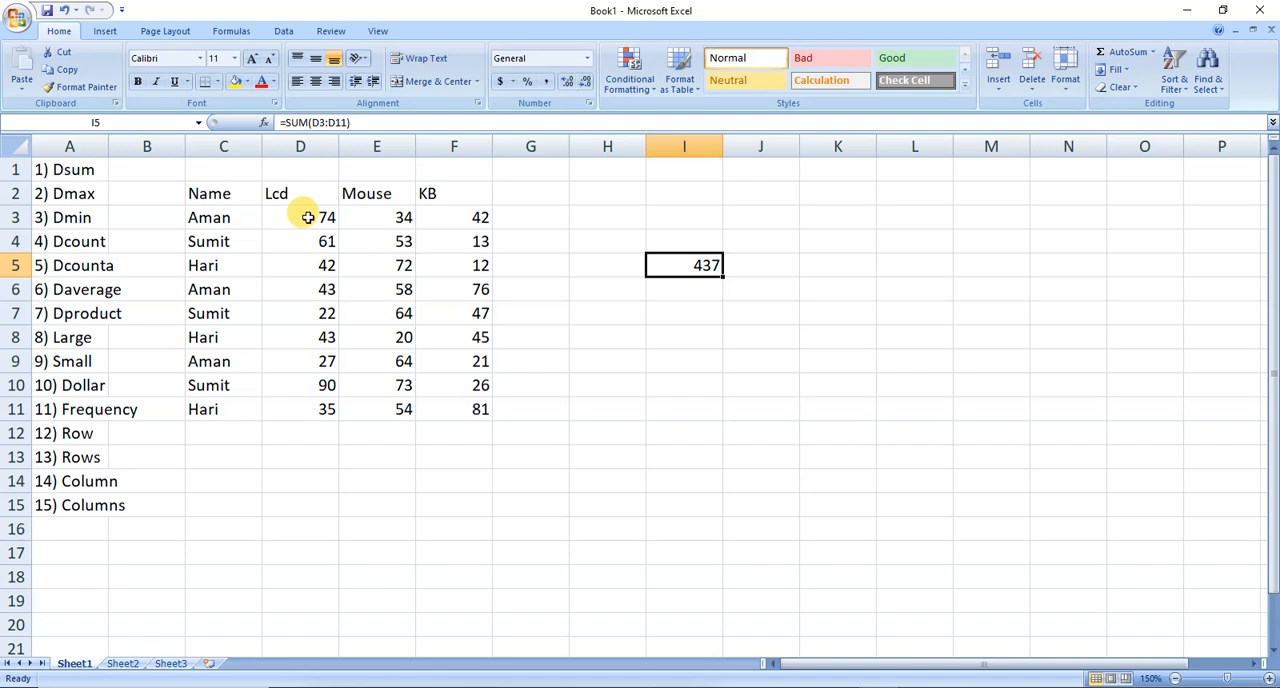
left_click(236, 219)
left_click(303, 217)
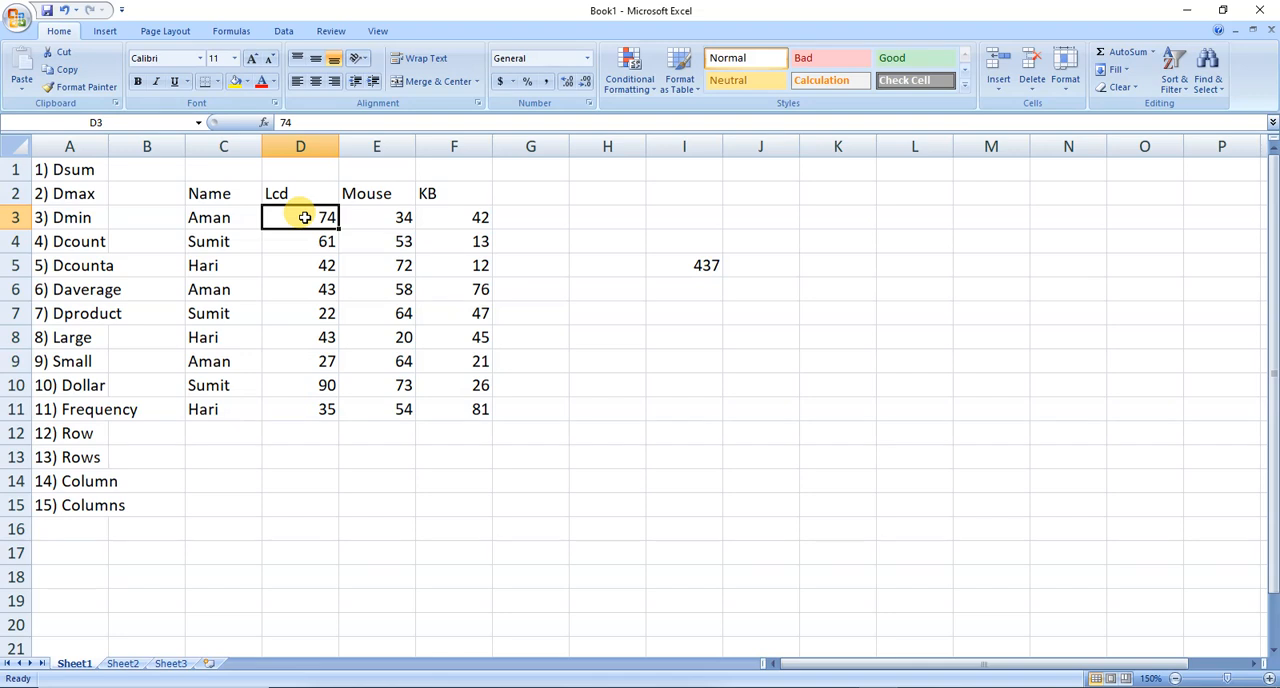
left_click(300, 292)
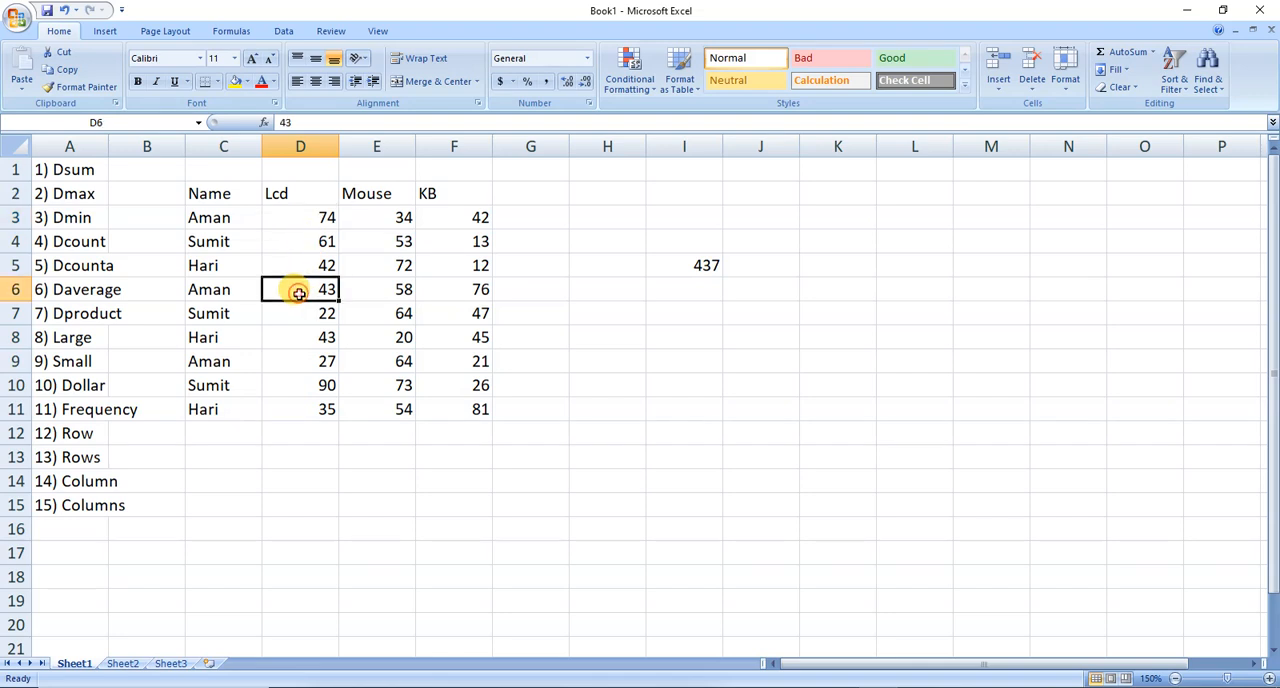
left_click(310, 361)
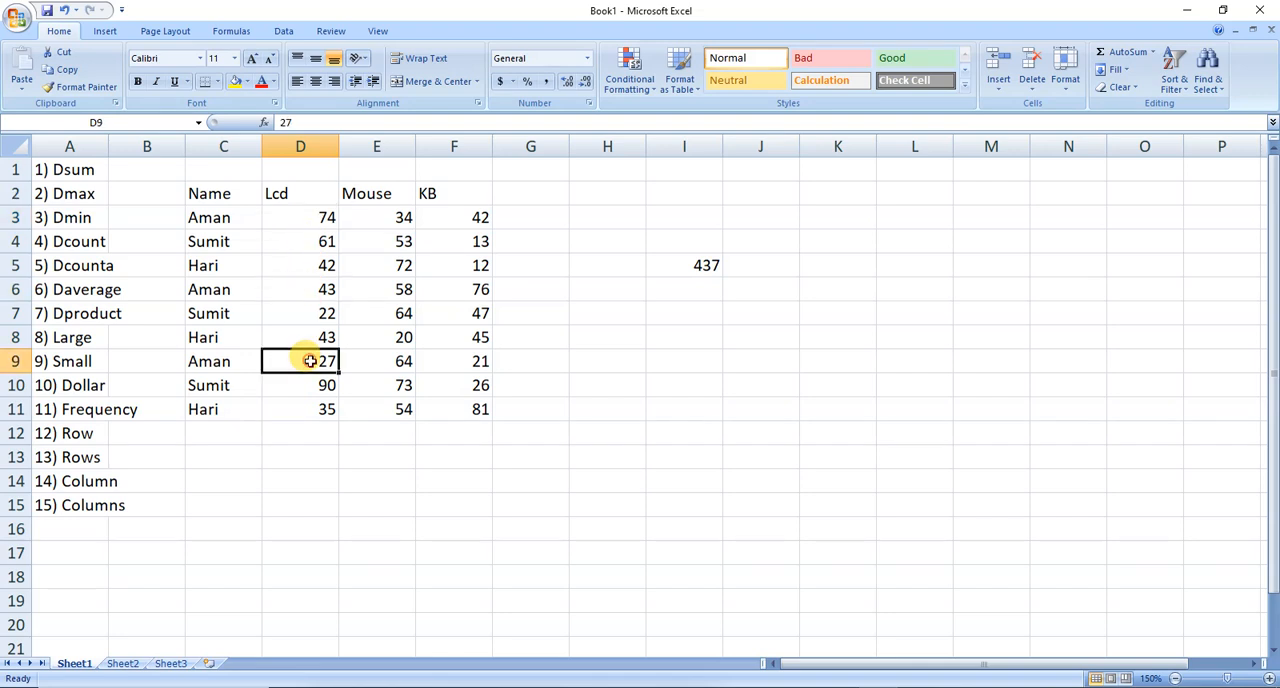
Enter the criteria header "Name" in C13 below the table.
left_click(327, 465)
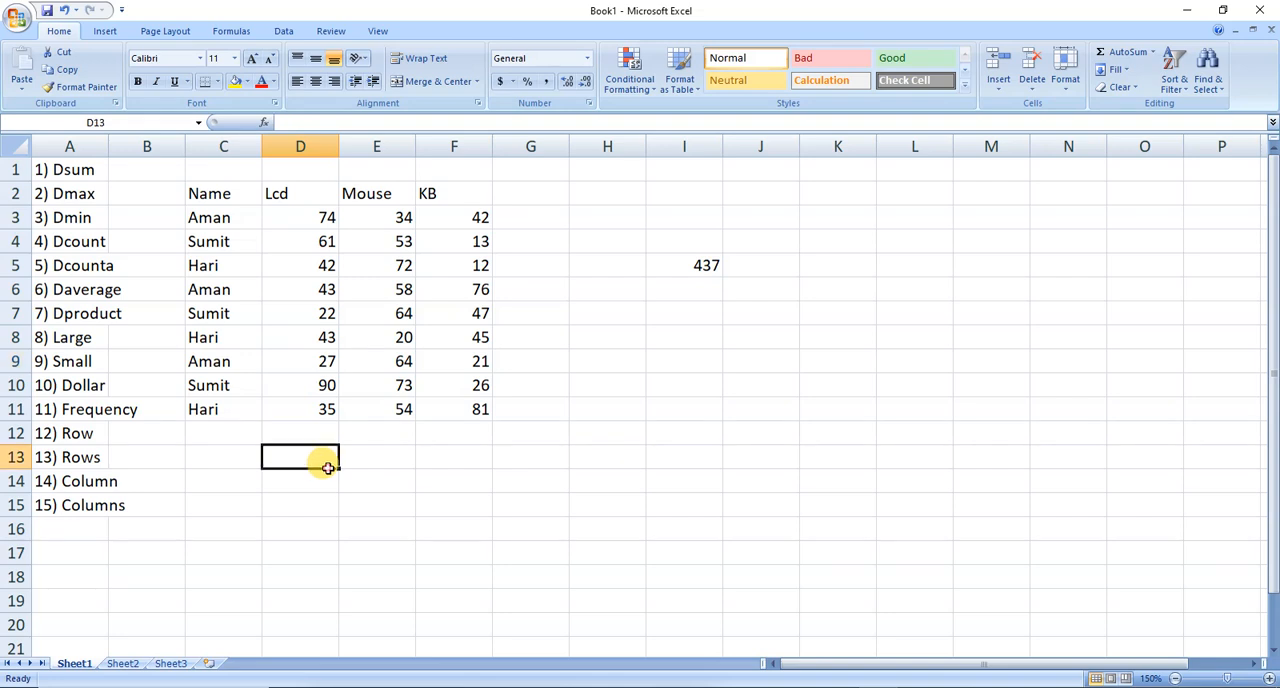
left_click(242, 462)
type("Name")
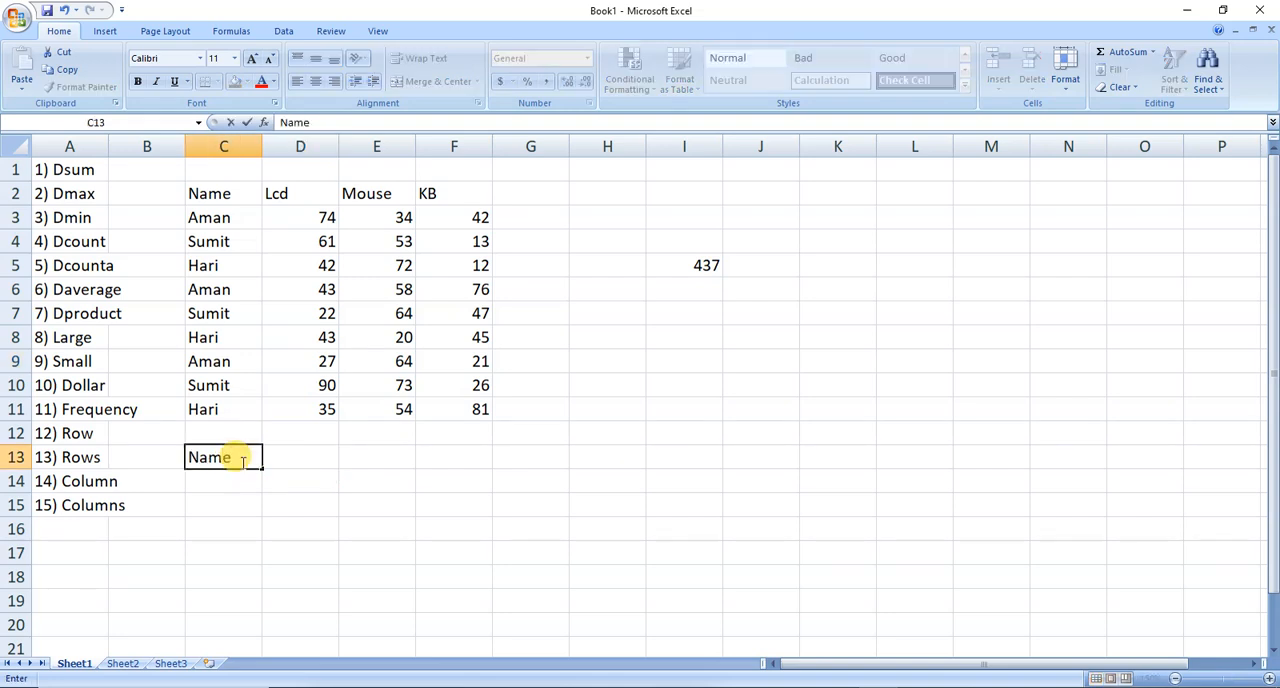
key("Return")
Enter a DSUM formula in D14 with database C2:F11, field "Lcd" and criteria range C13:C14.
key("Right")
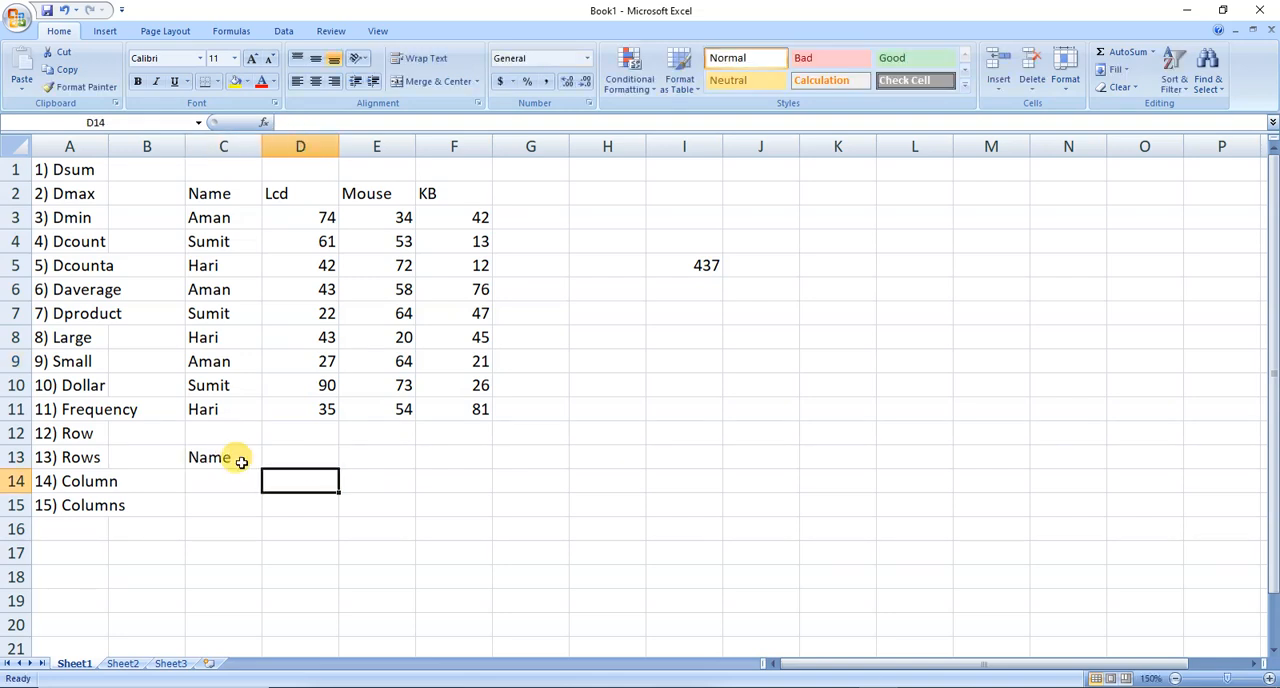
type("=")
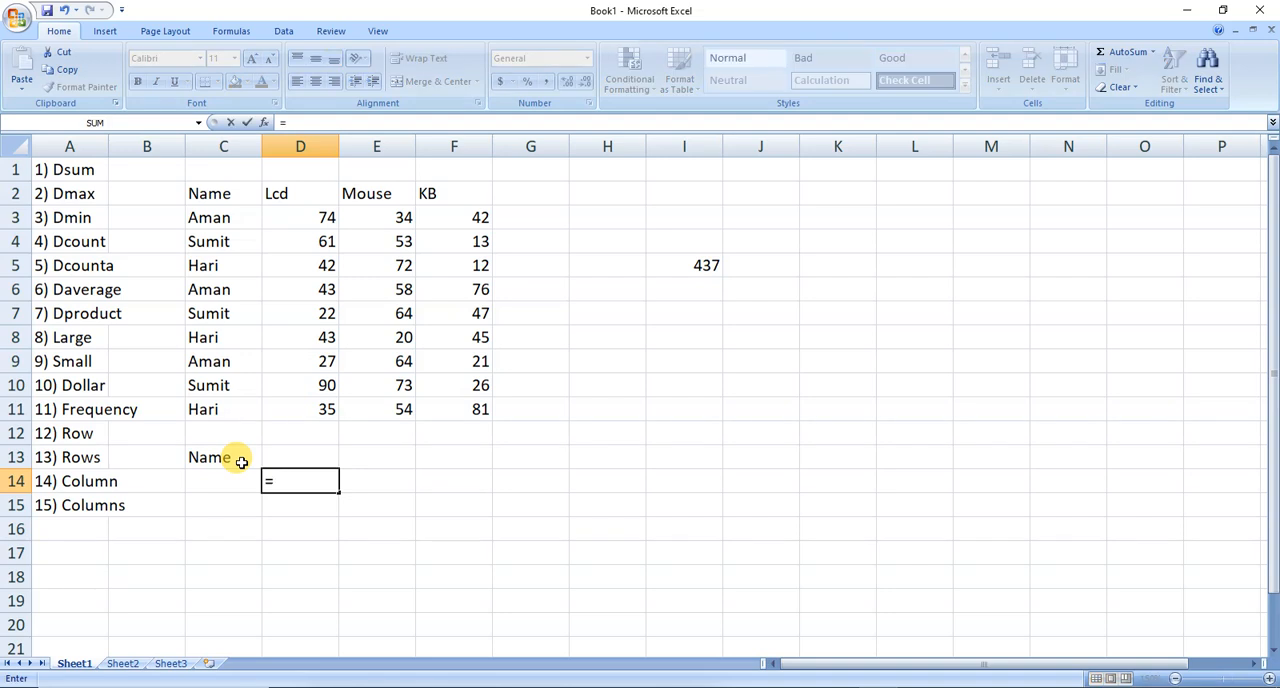
type("d")
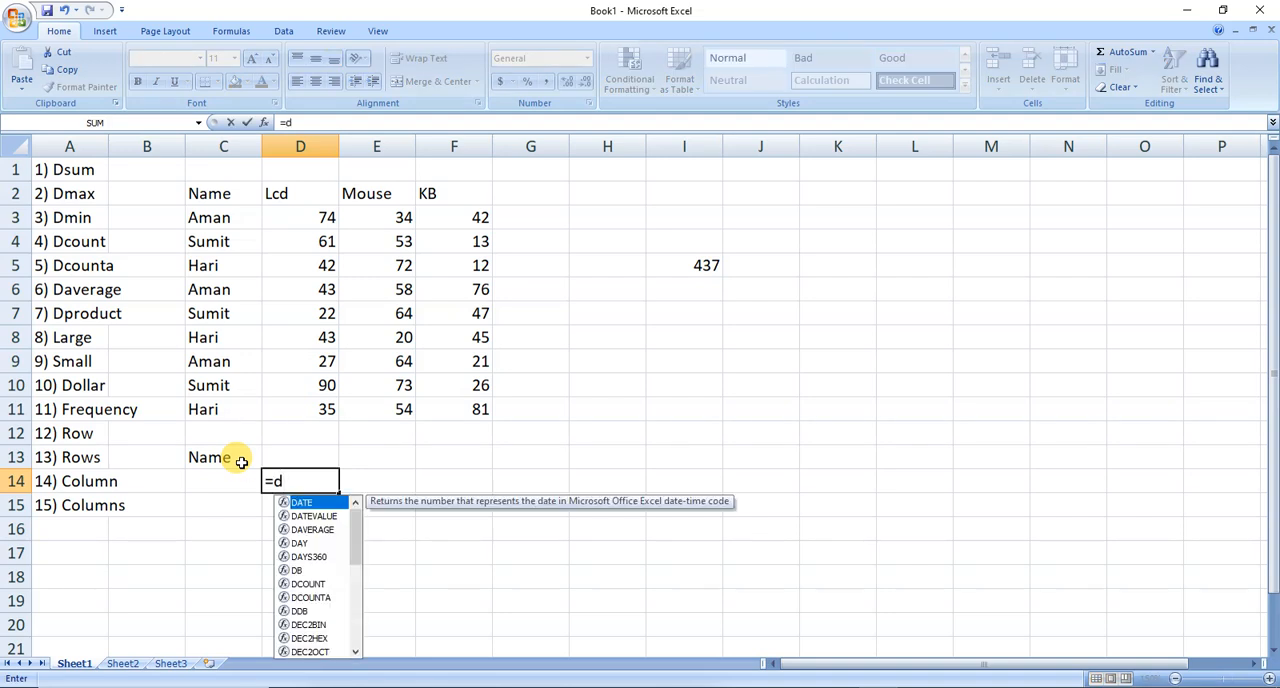
type("sum")
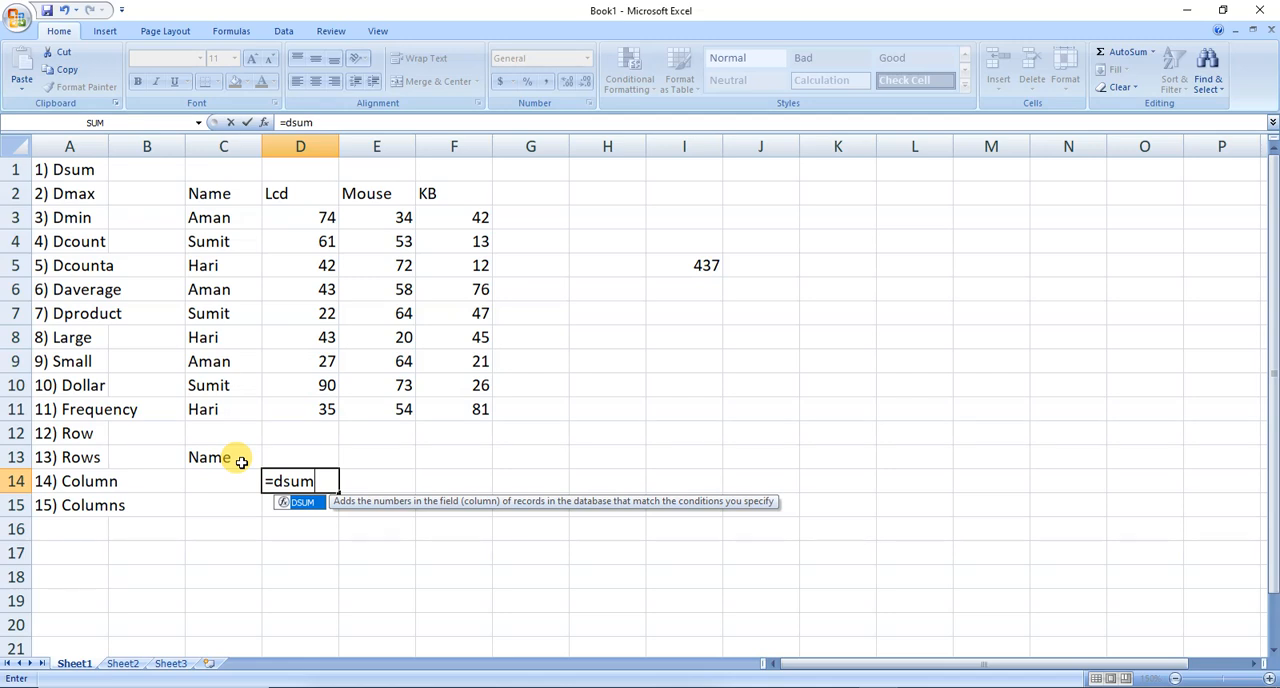
key("Tab")
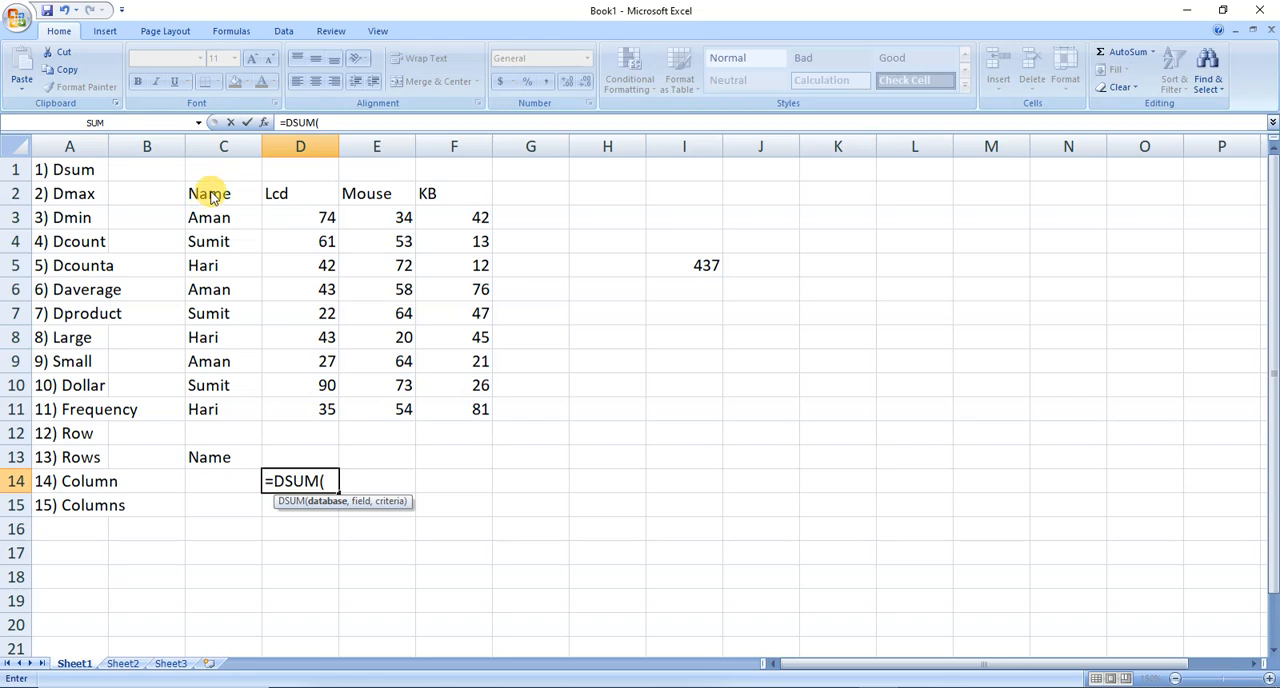
left_click_drag(210, 196, 466, 404)
type(",")
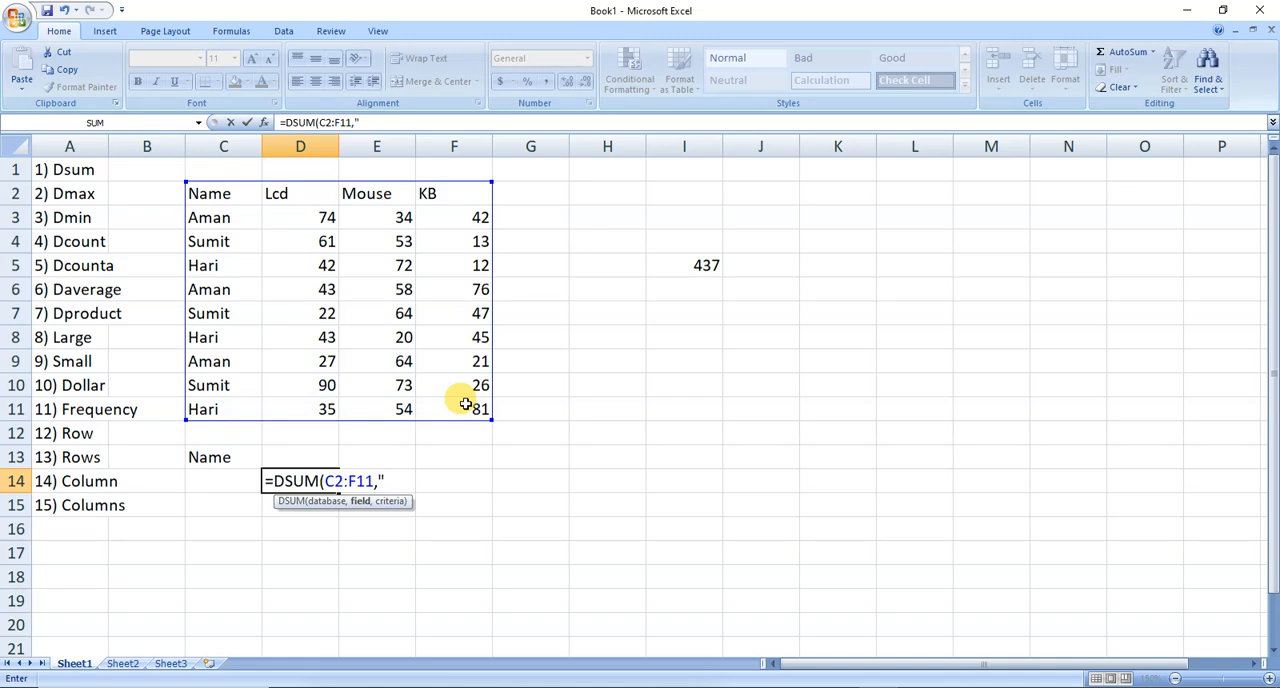
type("\"Lcd\",")
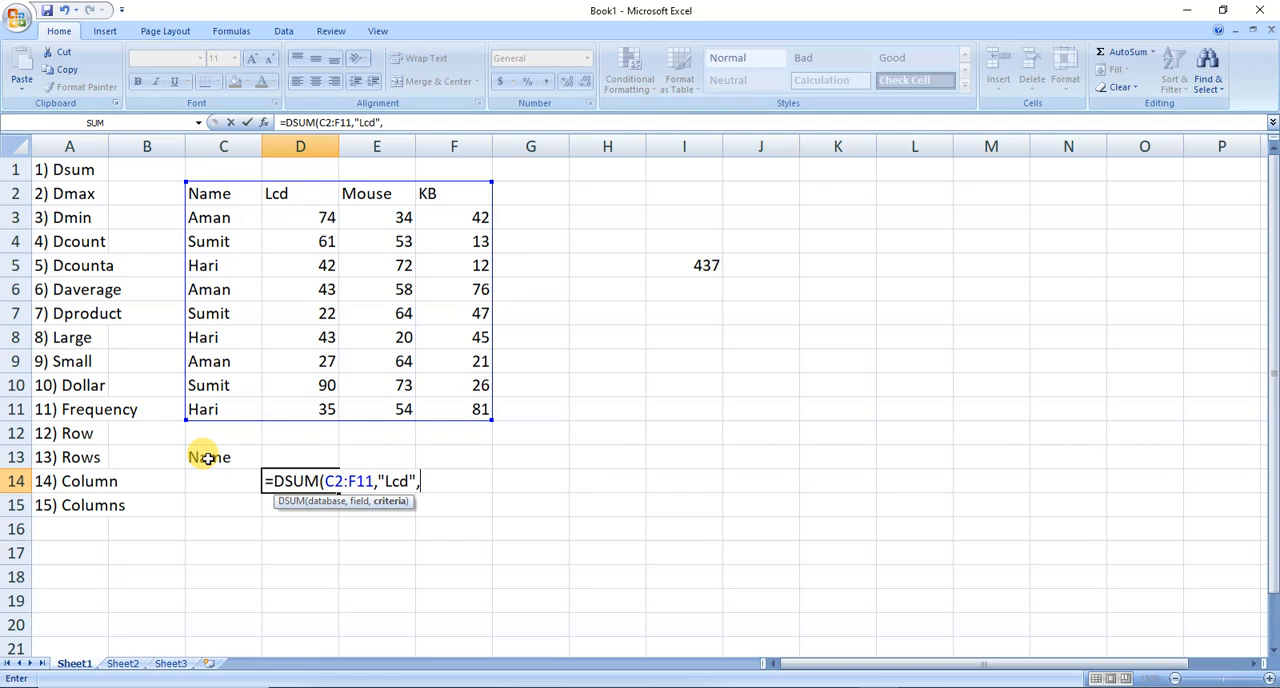
left_click_drag(207, 457, 222, 490)
type(")")
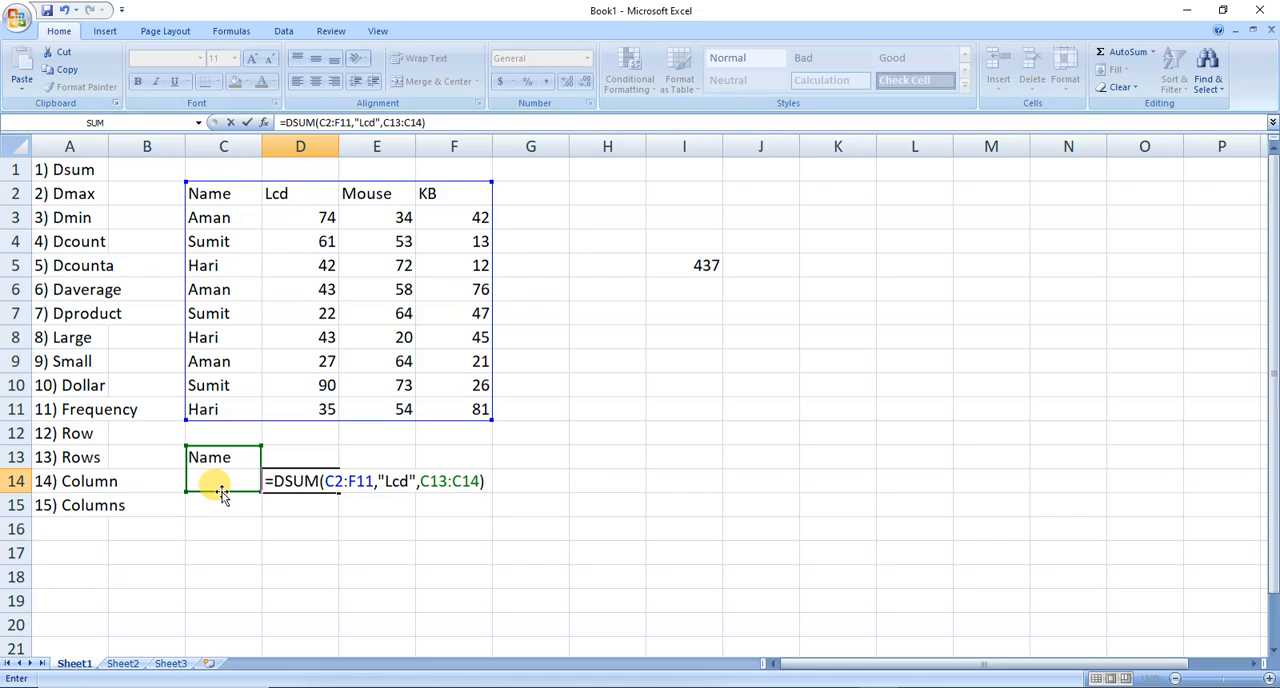
key("Return")
key("Up")
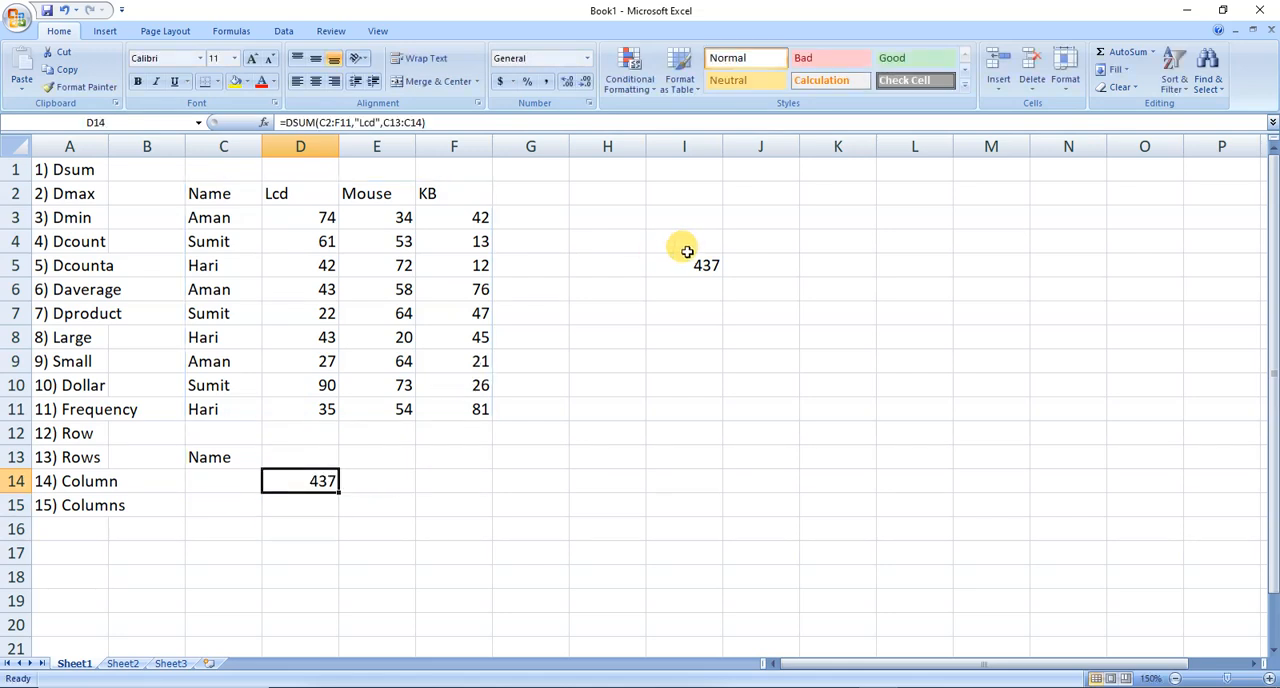
Fill the criterion cell C14 with the name from C3 and check that person's Lcd values in D3, D6 and D9.
left_click(224, 473)
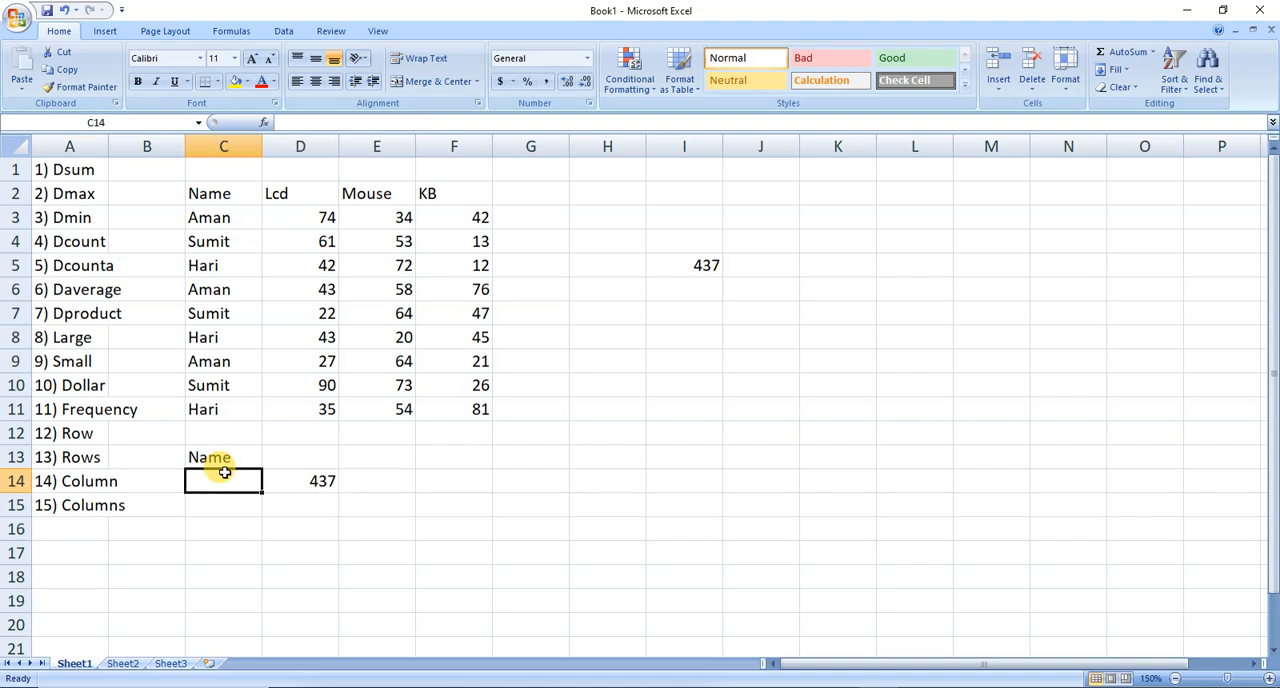
type("Aman")
key("Tab")
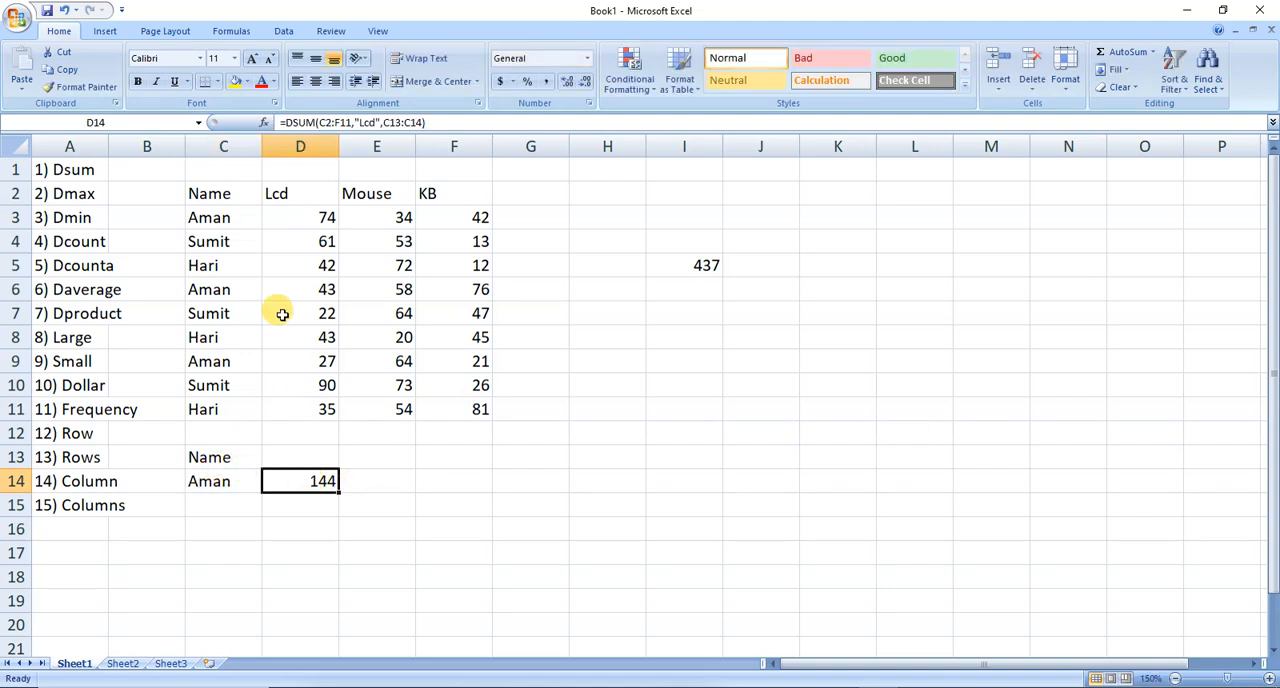
left_click(265, 214)
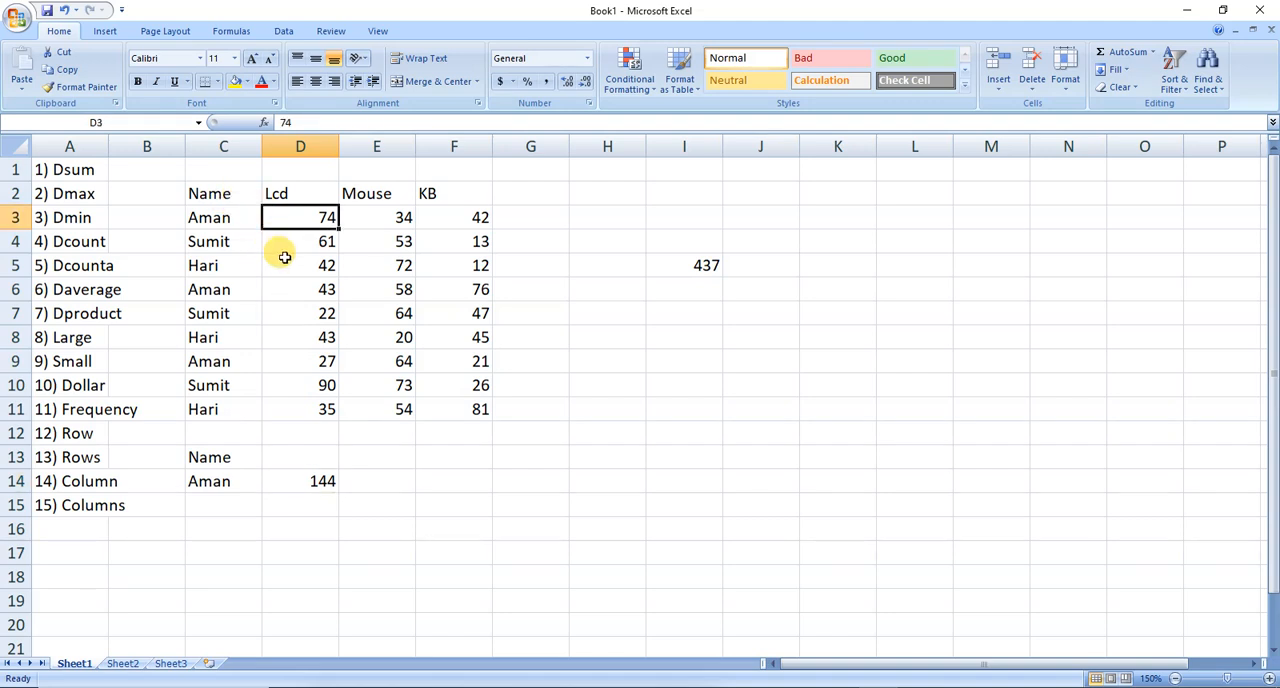
left_click(299, 293)
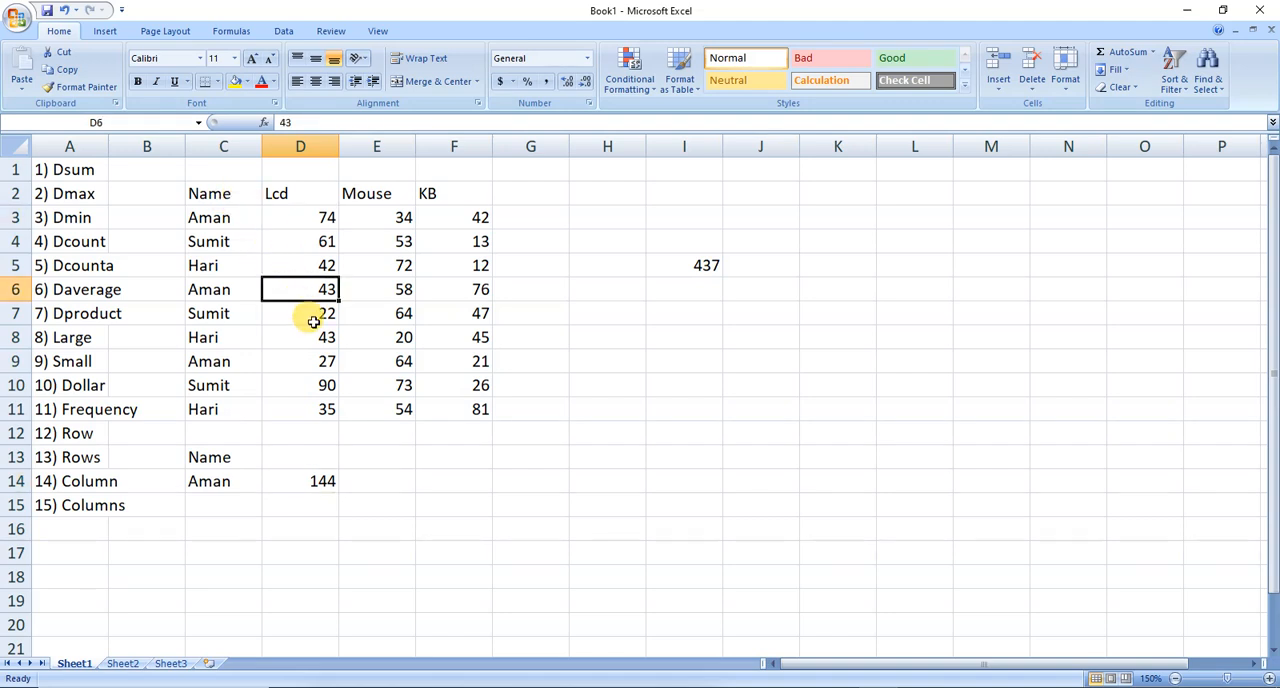
left_click(314, 364)
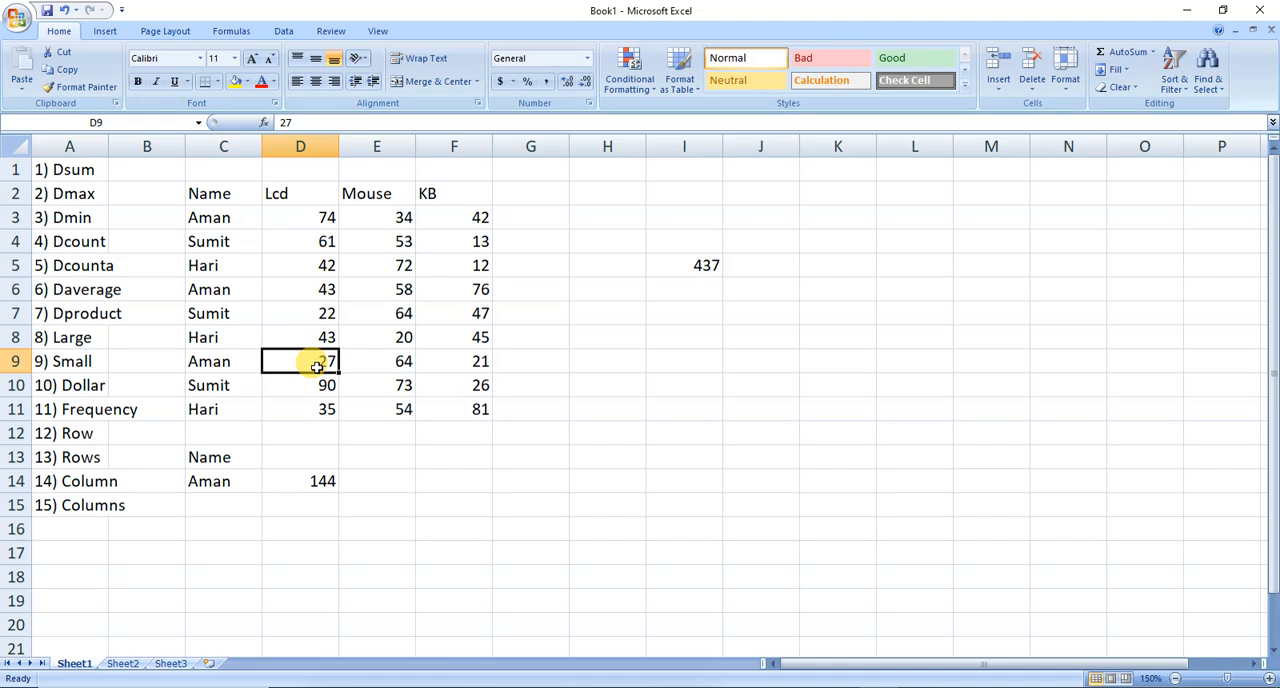
Replace the criterion in C14 with the name from C4 to total that person's Lcd values.
left_click(216, 484)
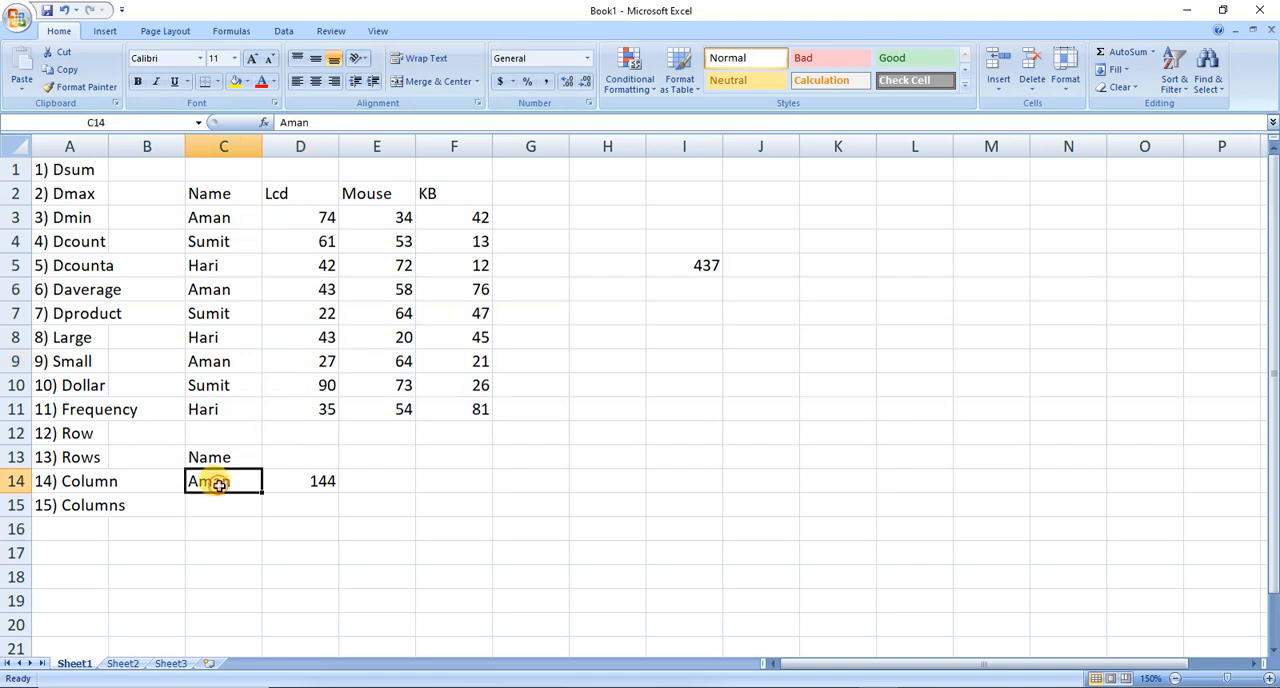
type("Sumit")
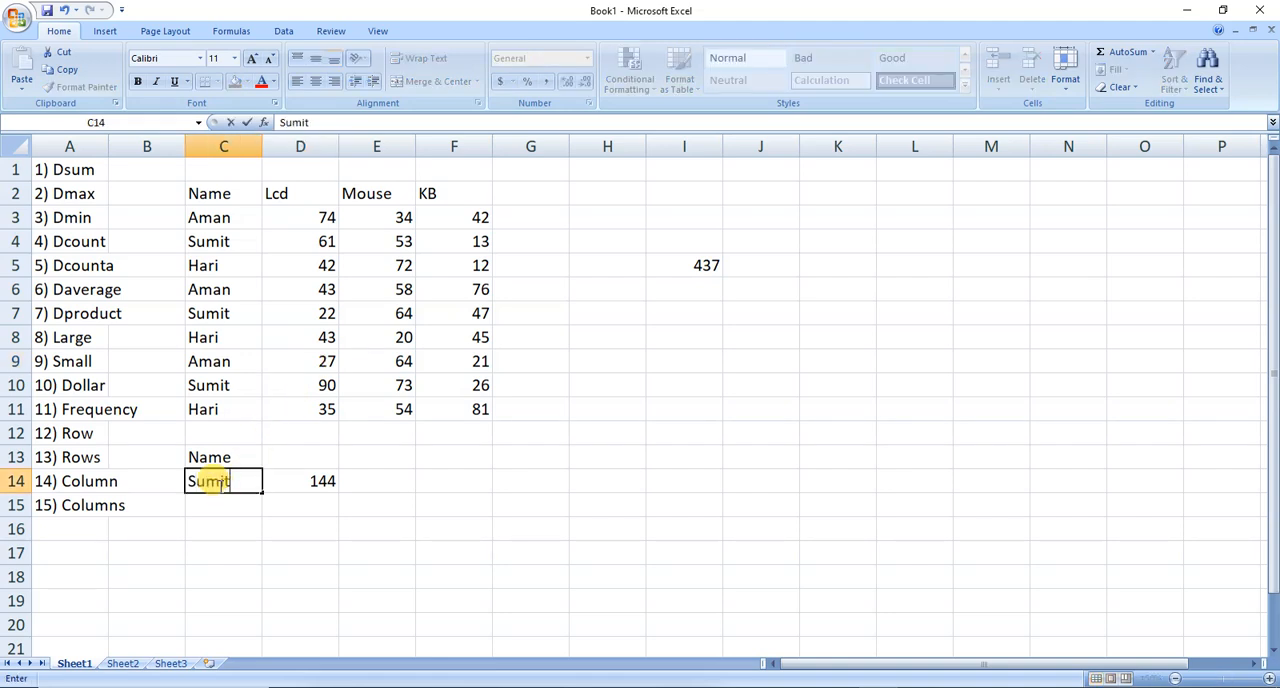
key("Tab")
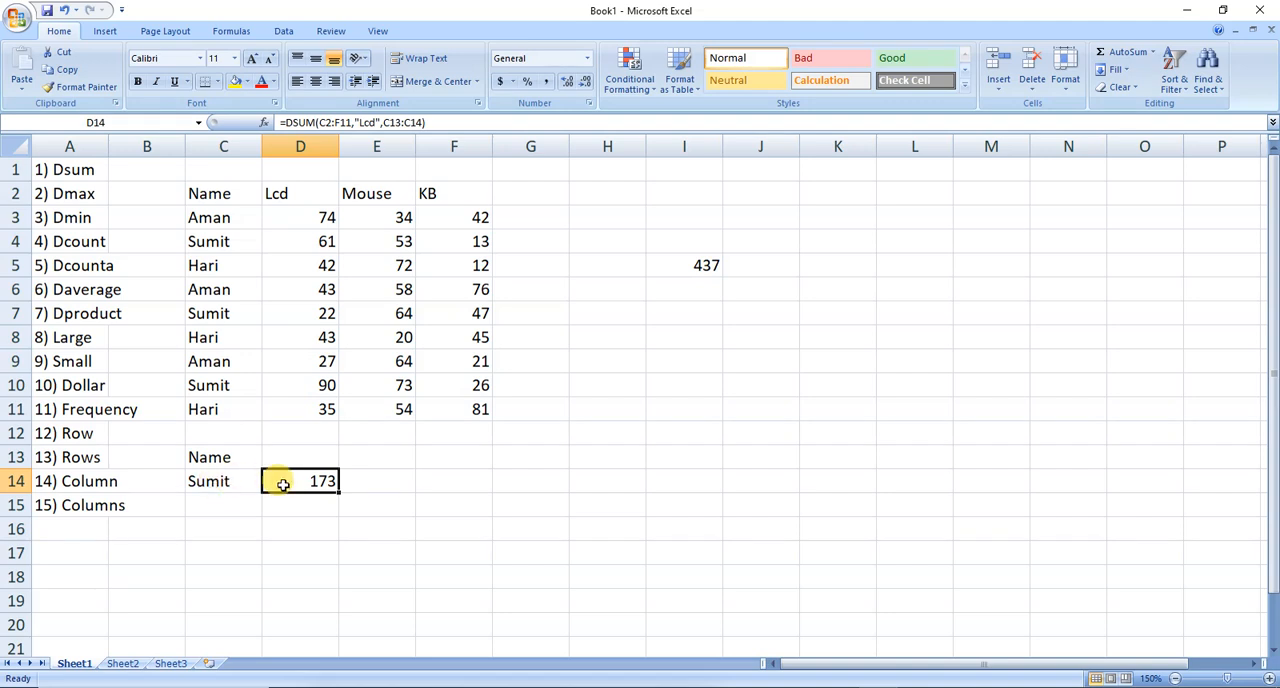
Change the criterion in C14 to the name from C5 and select the formula result in D14.
left_click(220, 481)
type("Hari")
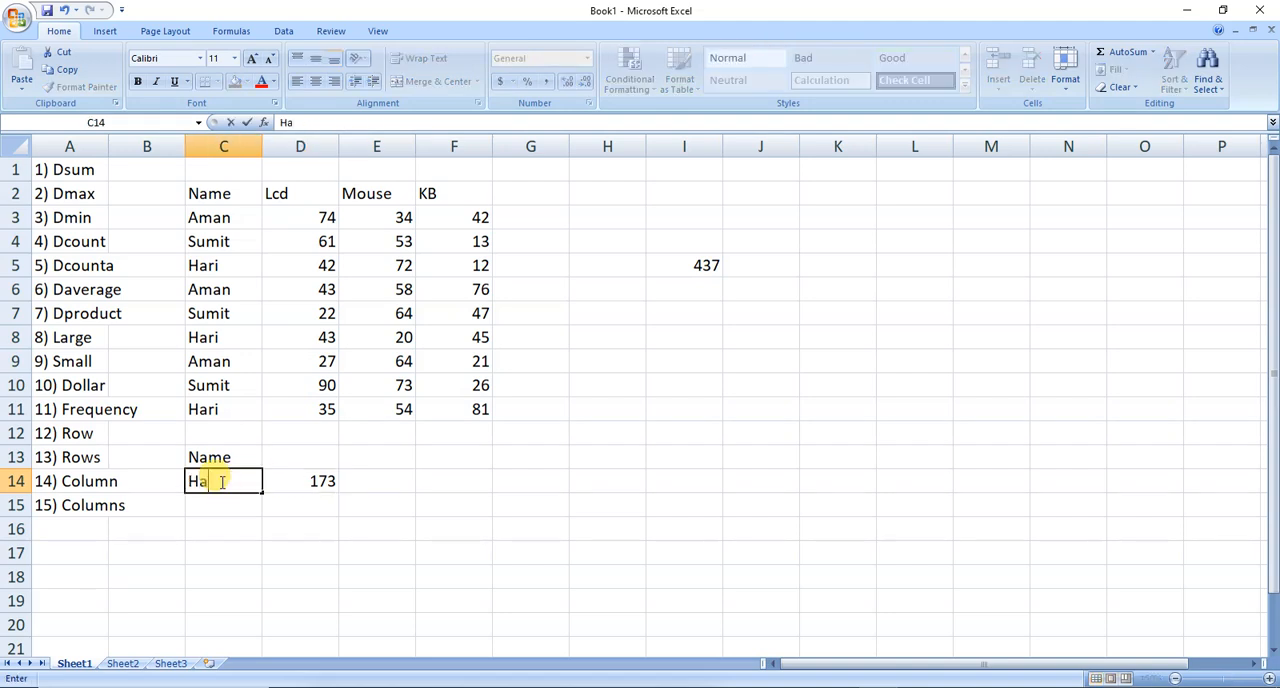
left_click(318, 487)
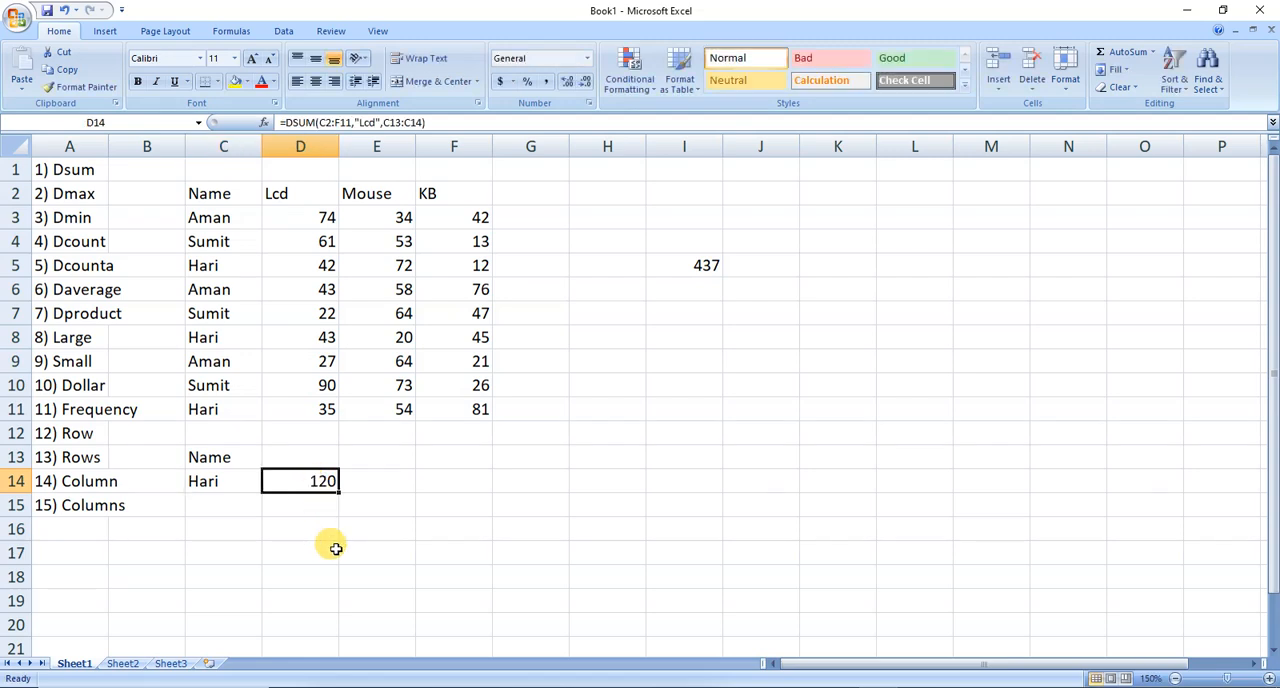
Change the function in D14's formula from DSUM to DMAX, keeping its database, field and criteria arguments.
double_click(298, 489)
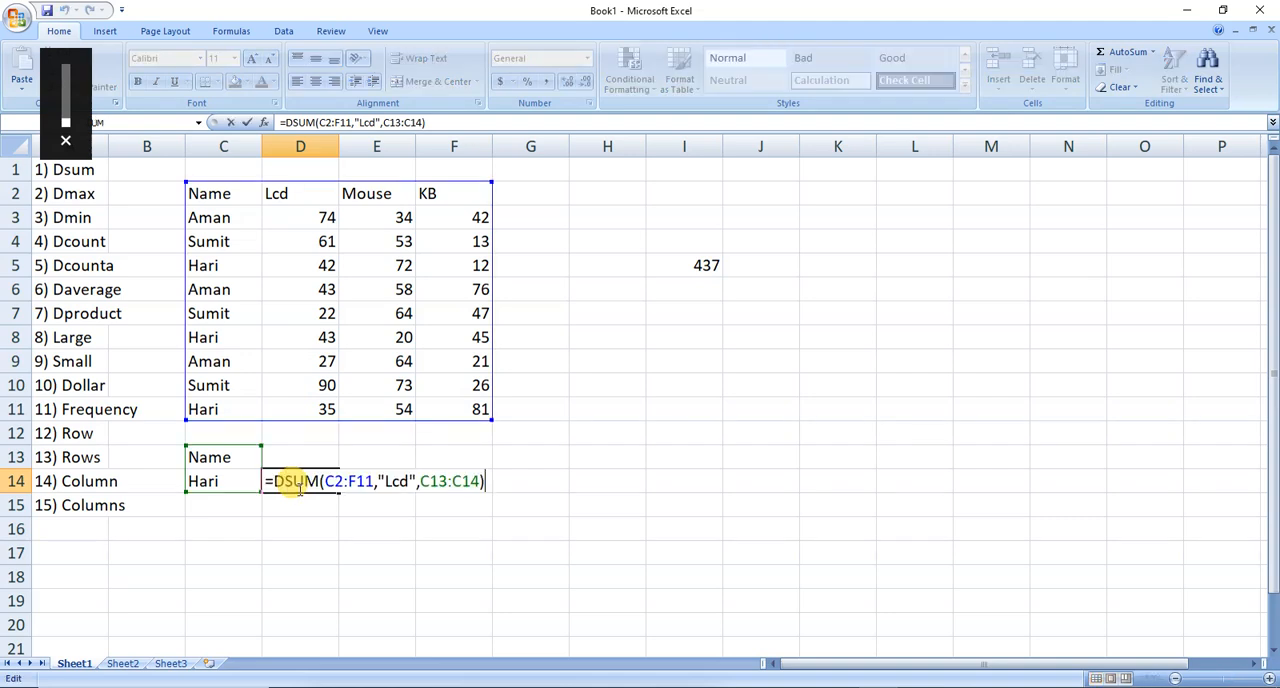
left_click(319, 481)
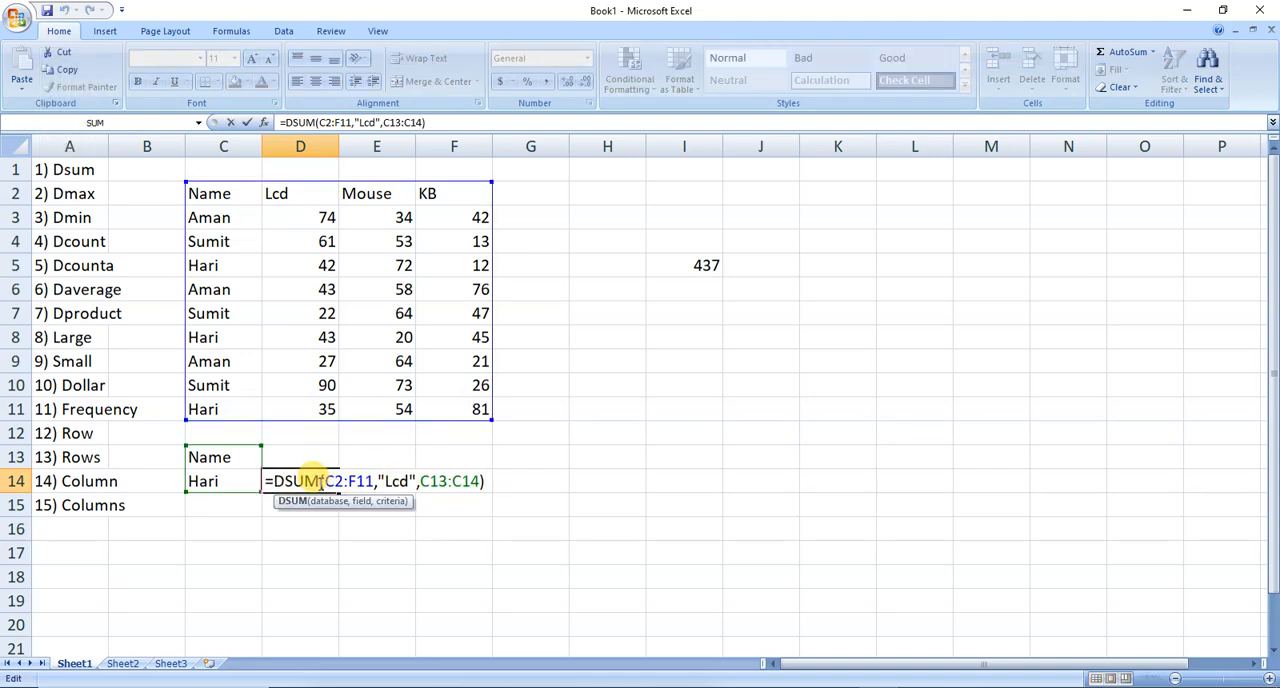
key("BackSpace")
key("BackSpace")
key("BackSpace")
type("max")
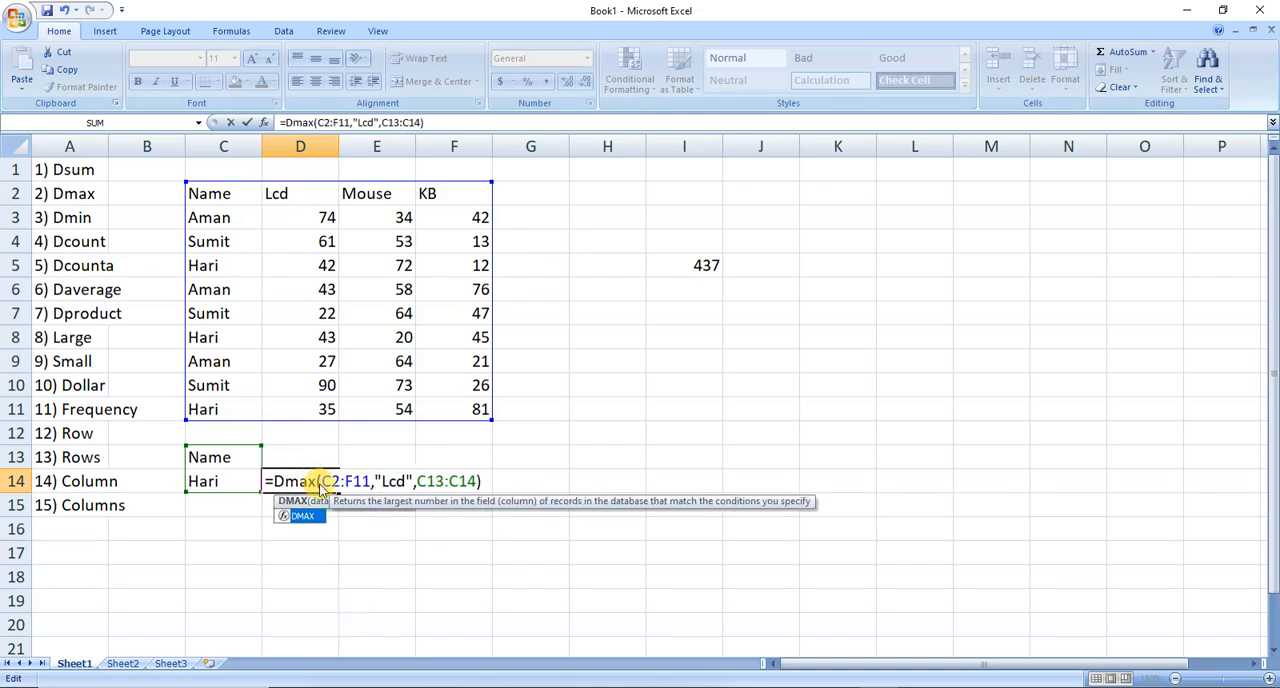
key("Return")
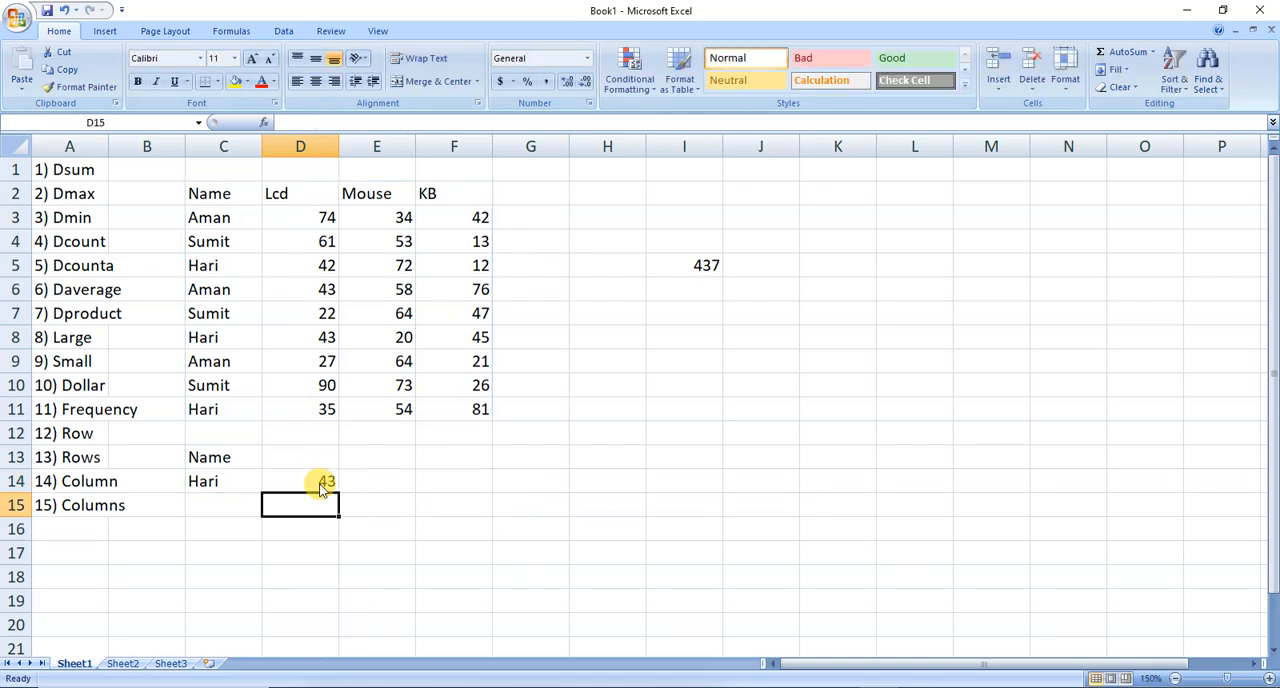
left_click(321, 481)
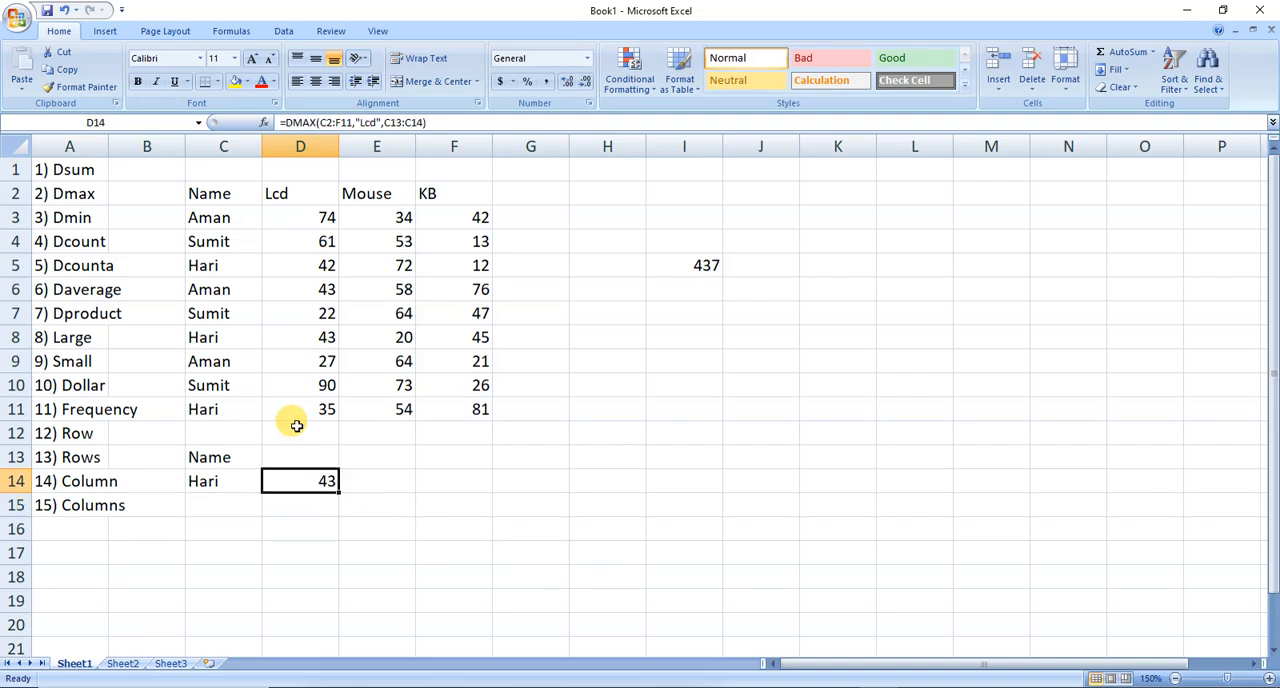
Check the Lcd values in D8, D5 and D11 for the criterion name against the DMAX result in D14.
left_click(301, 338)
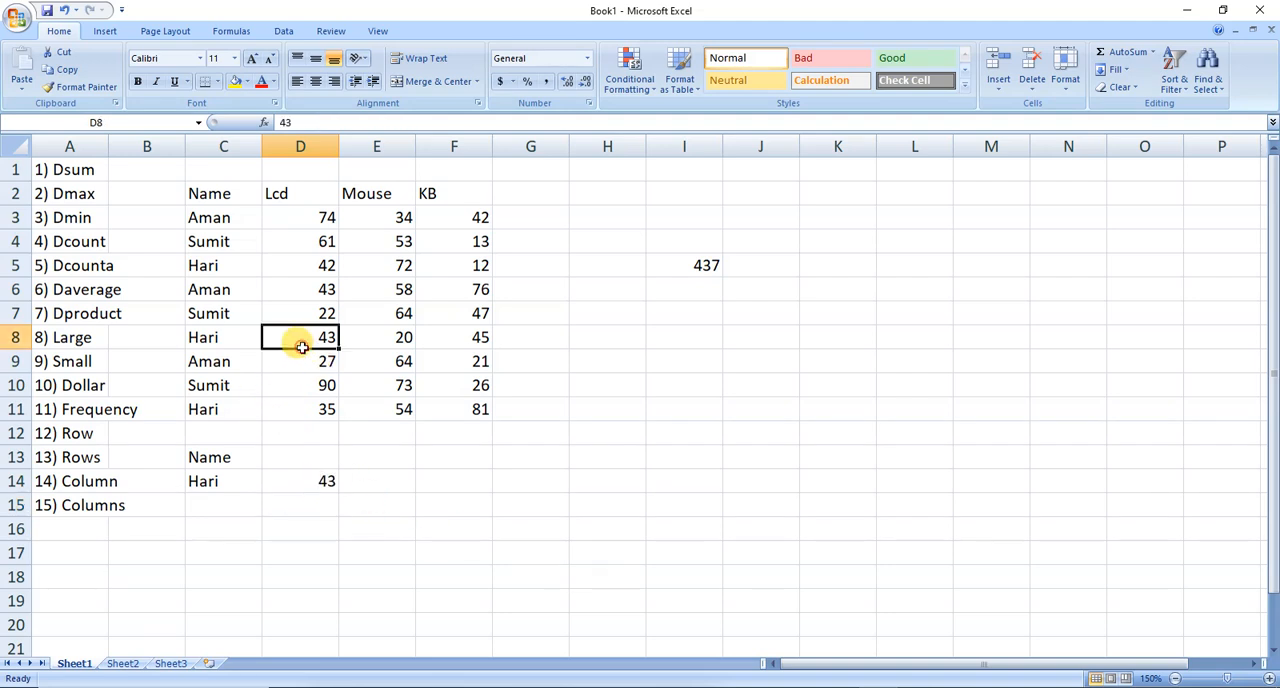
left_click(289, 272)
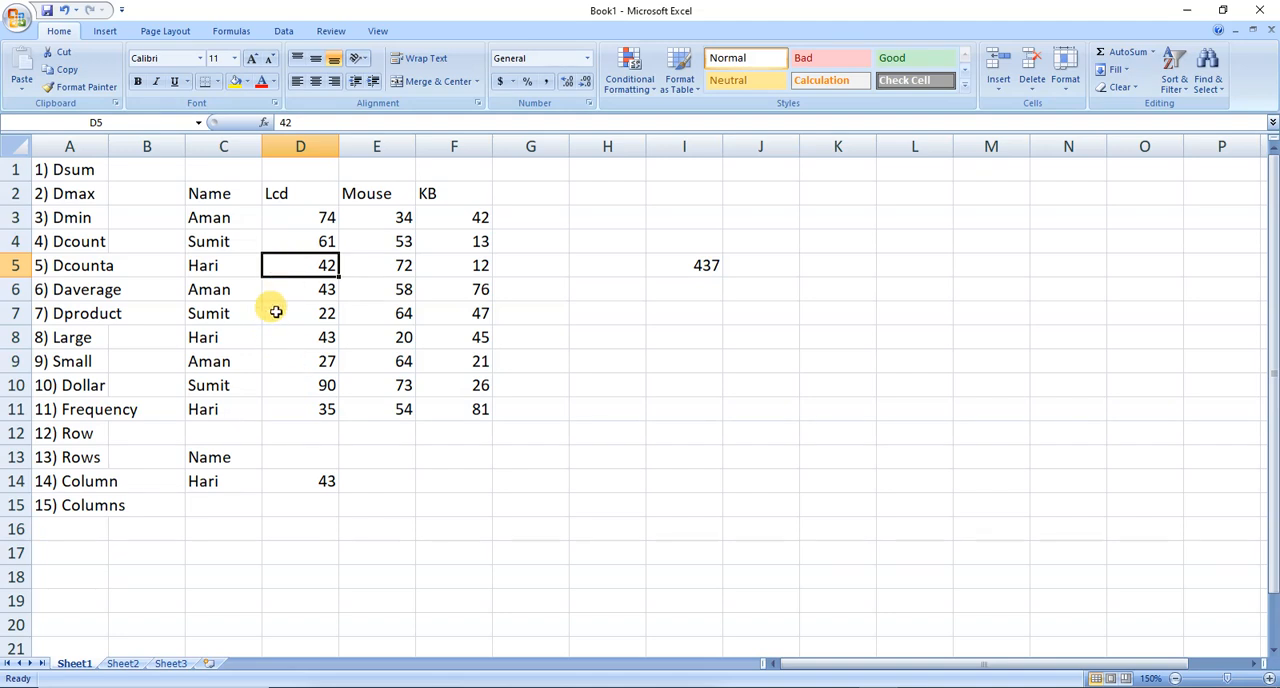
left_click(301, 410)
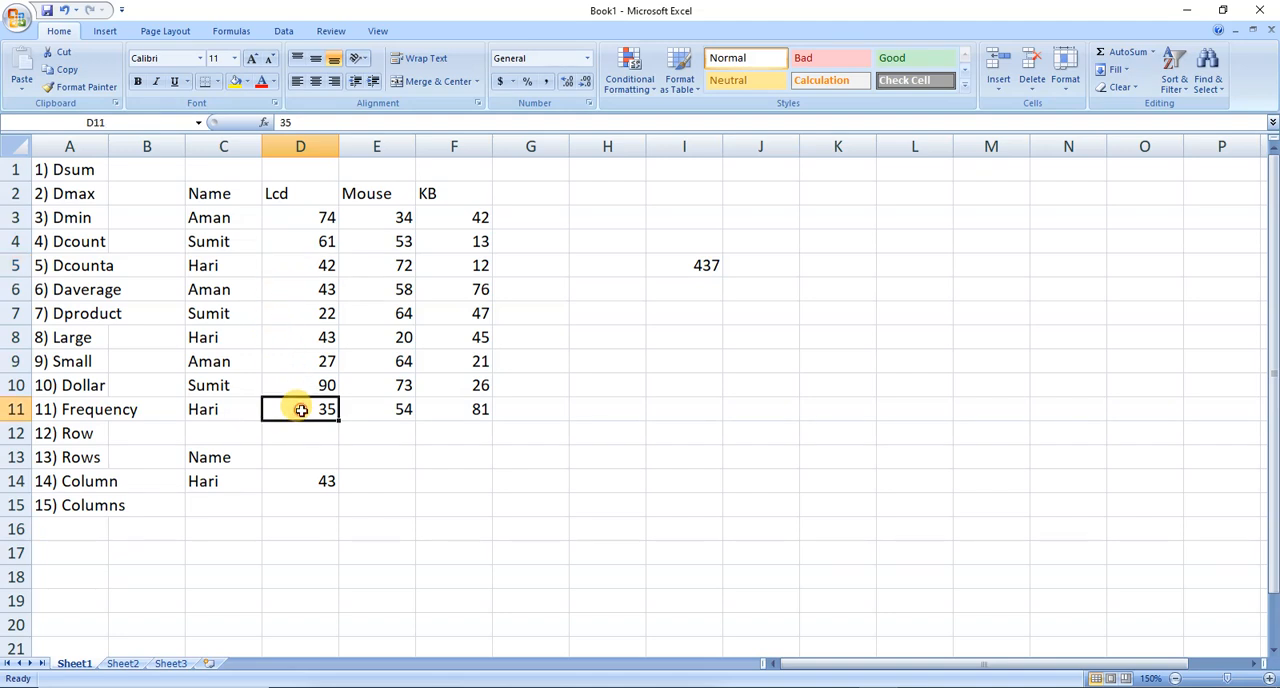
left_click(302, 485)
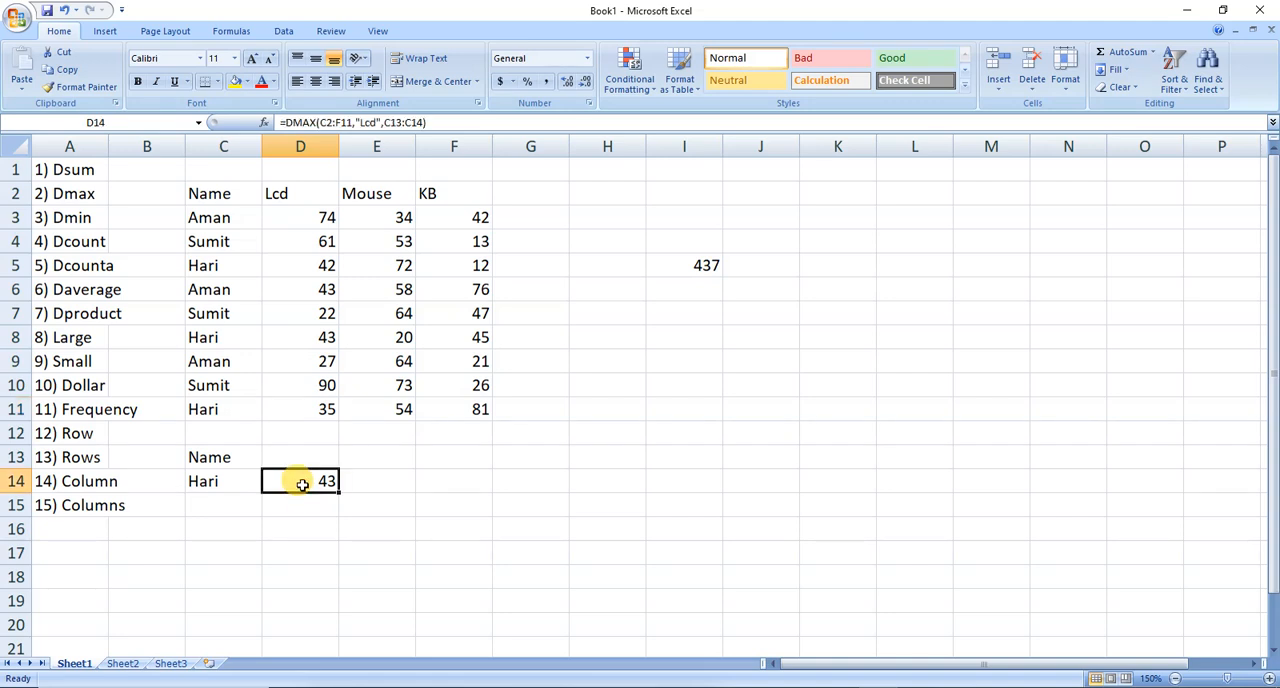
Bold the function names from Dsum to Dproduct in A1:A7.
left_click(59, 175)
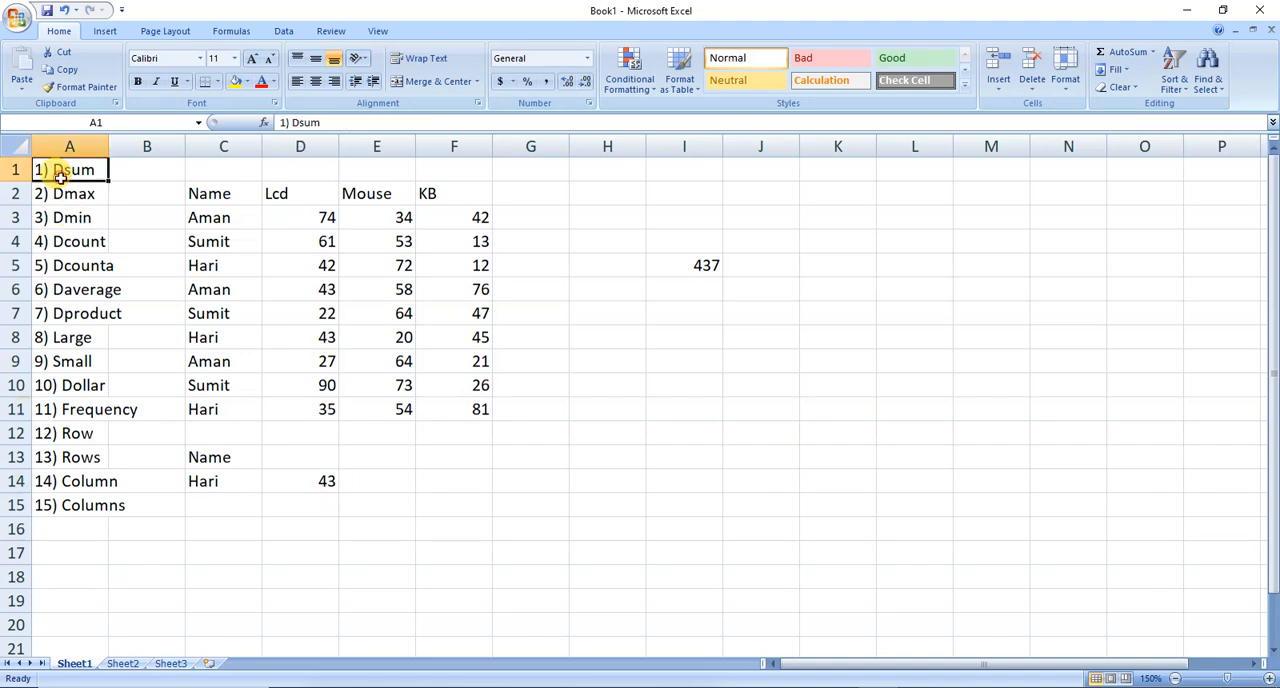
left_click_drag(59, 175, 61, 303)
key("ctrl+b")
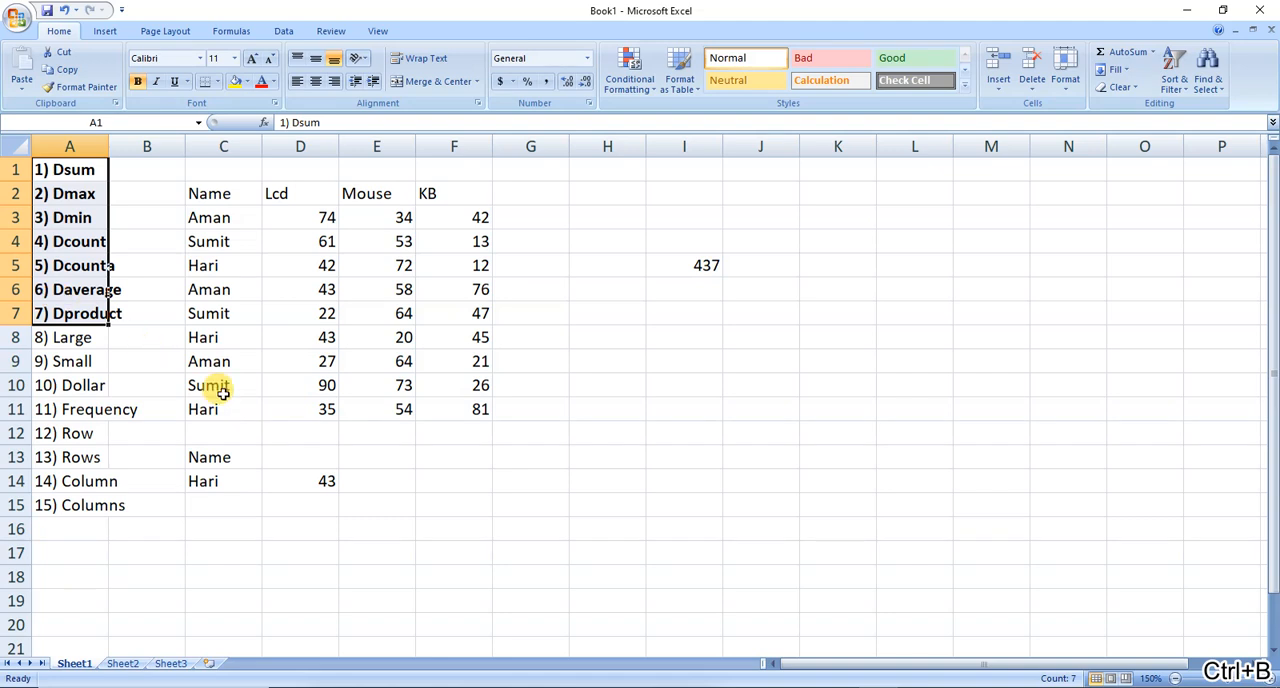
Enter =LARGE(F3:F11,2) in F14 to return the second largest KB value.
left_click(415, 483)
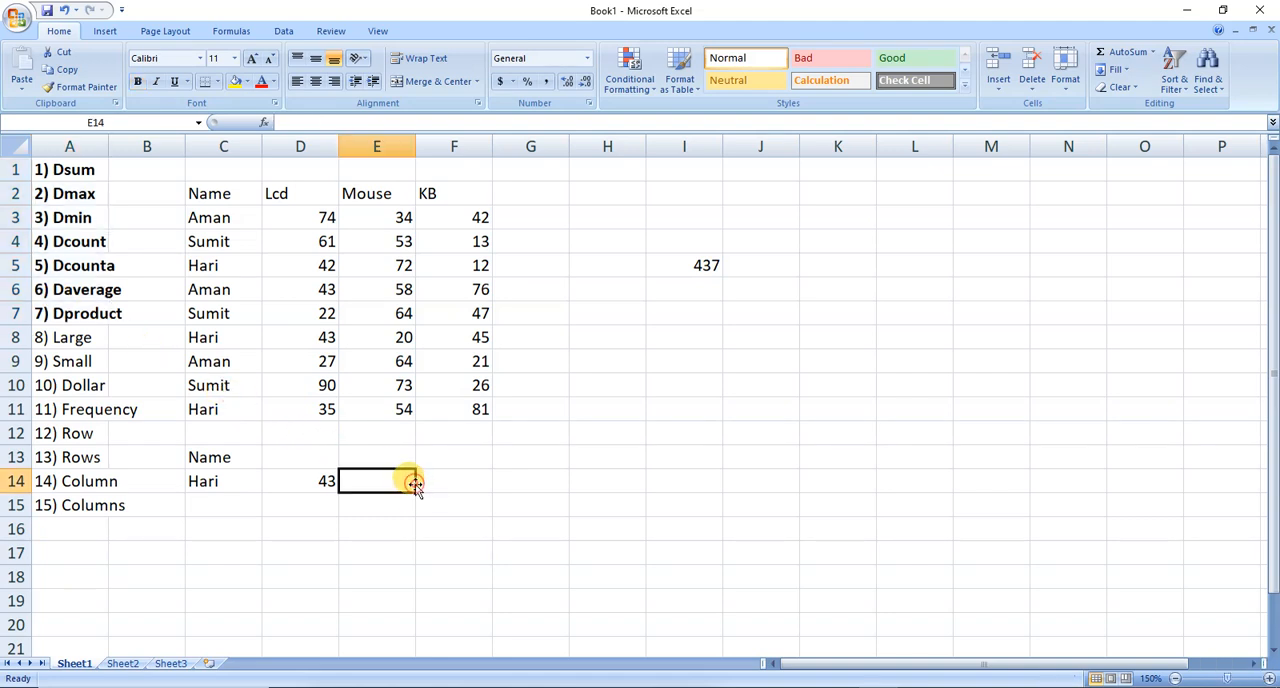
left_click(446, 480)
type("=")
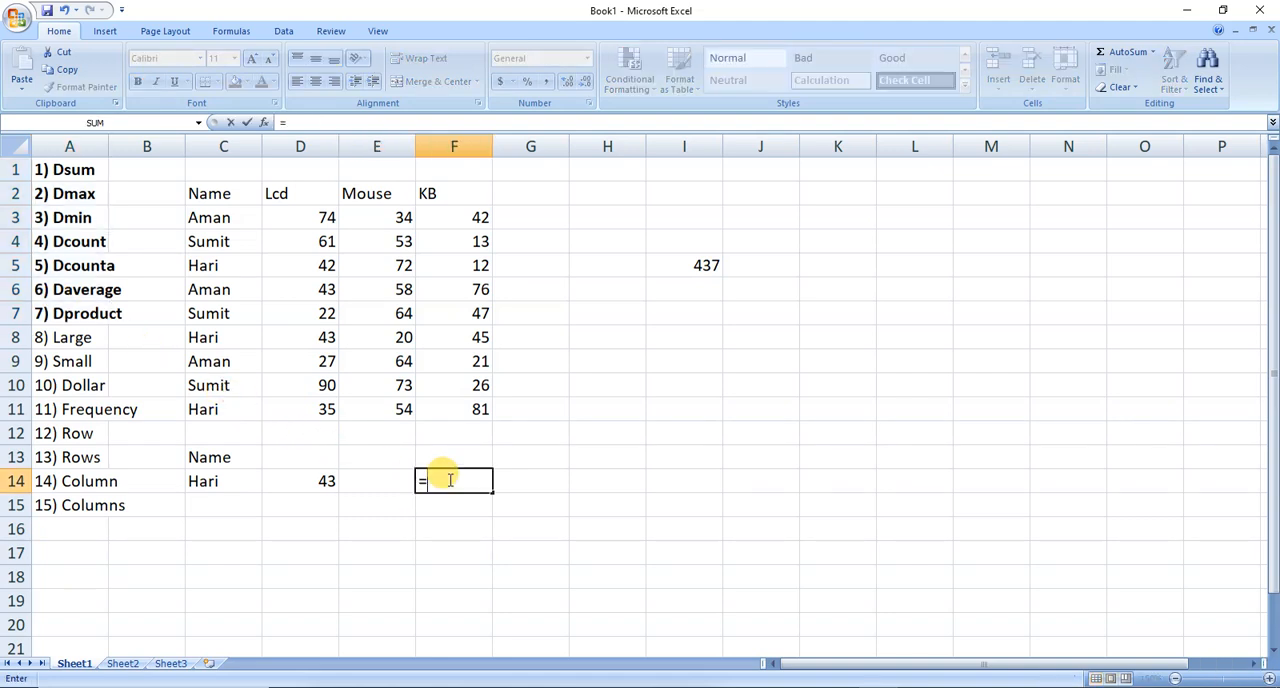
type("larg")
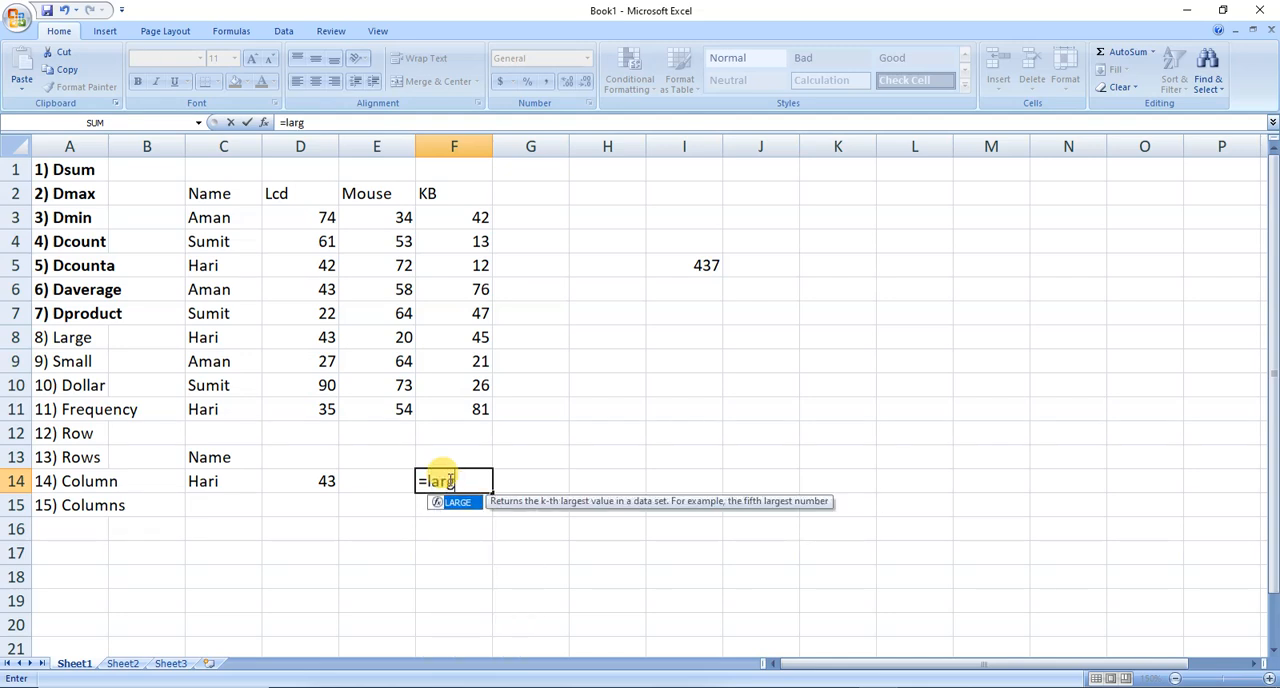
key("Tab")
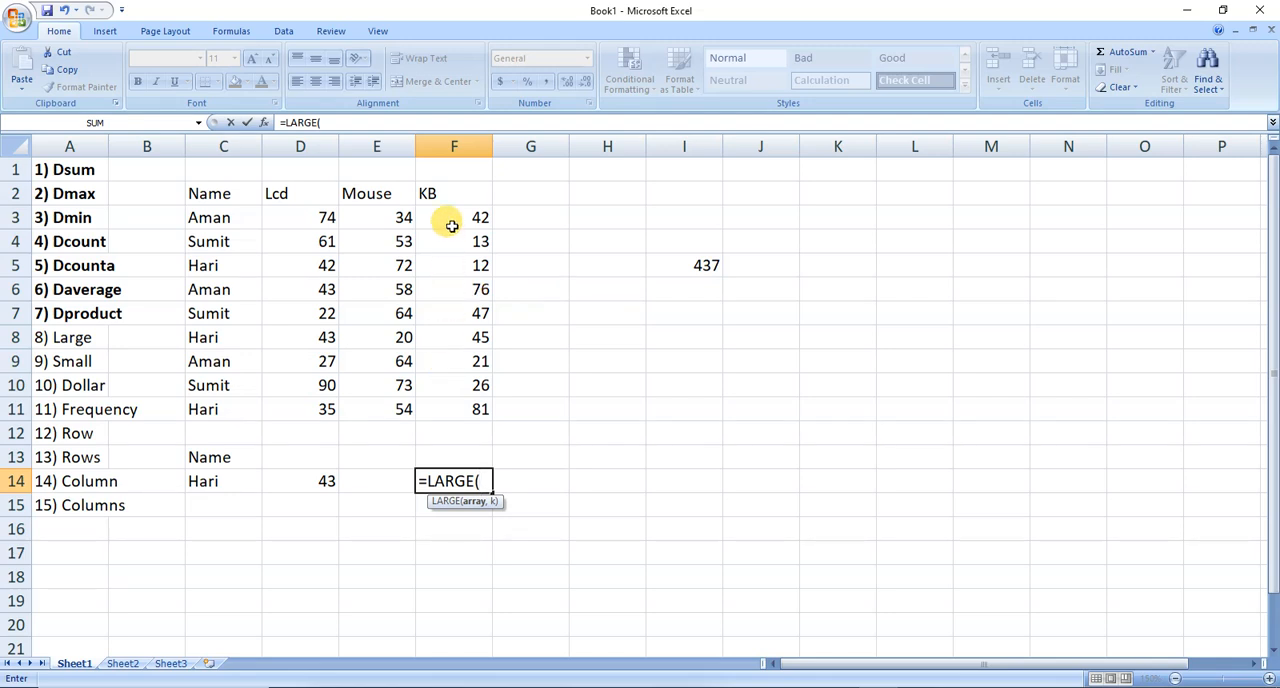
left_click_drag(451, 223, 452, 436)
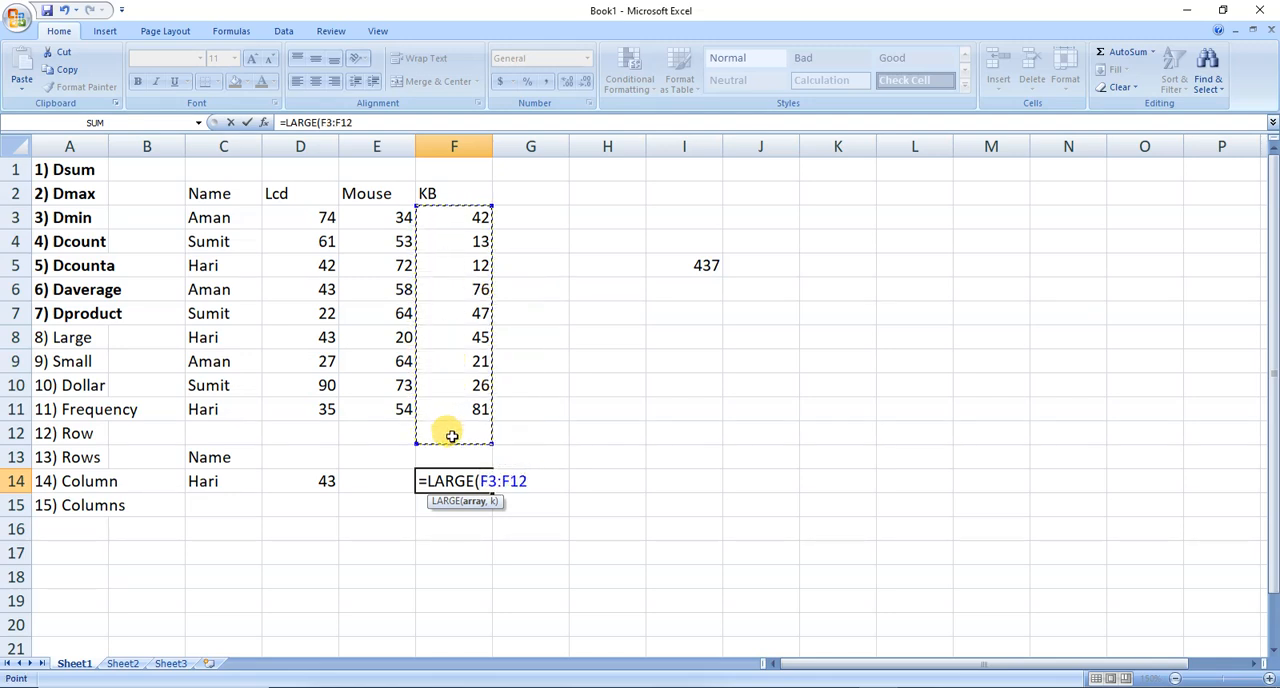
key("shift+Up")
type(",")
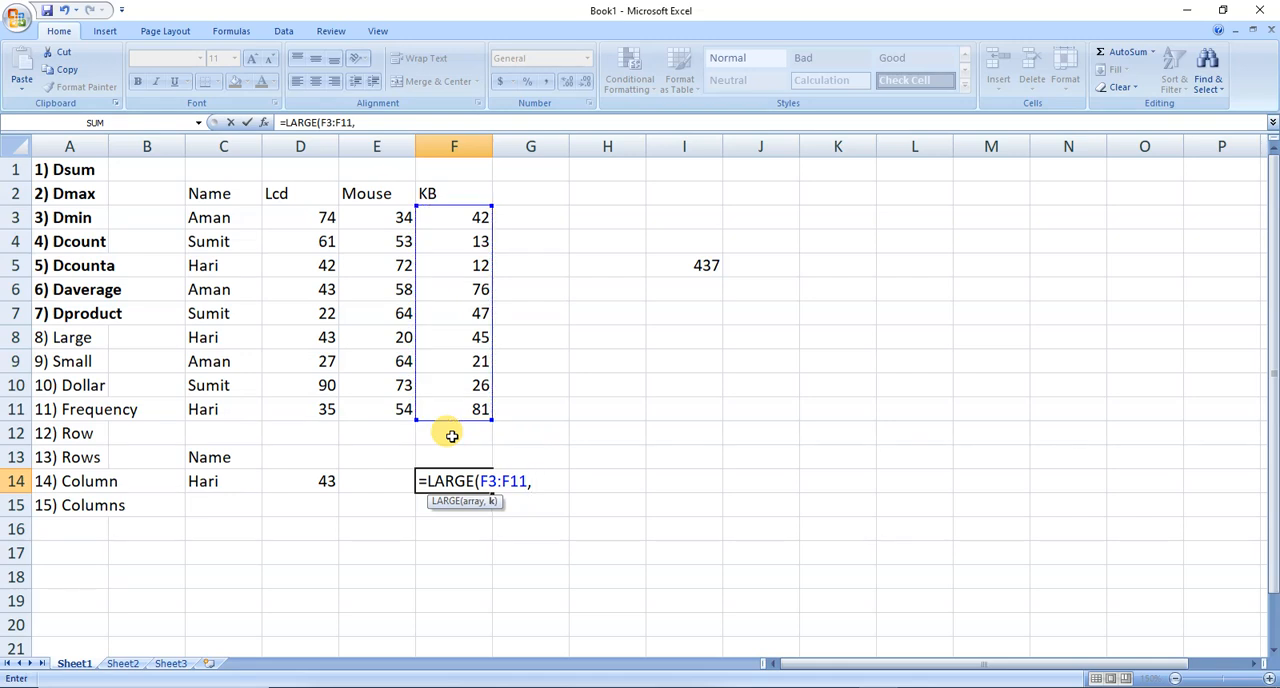
type("2")
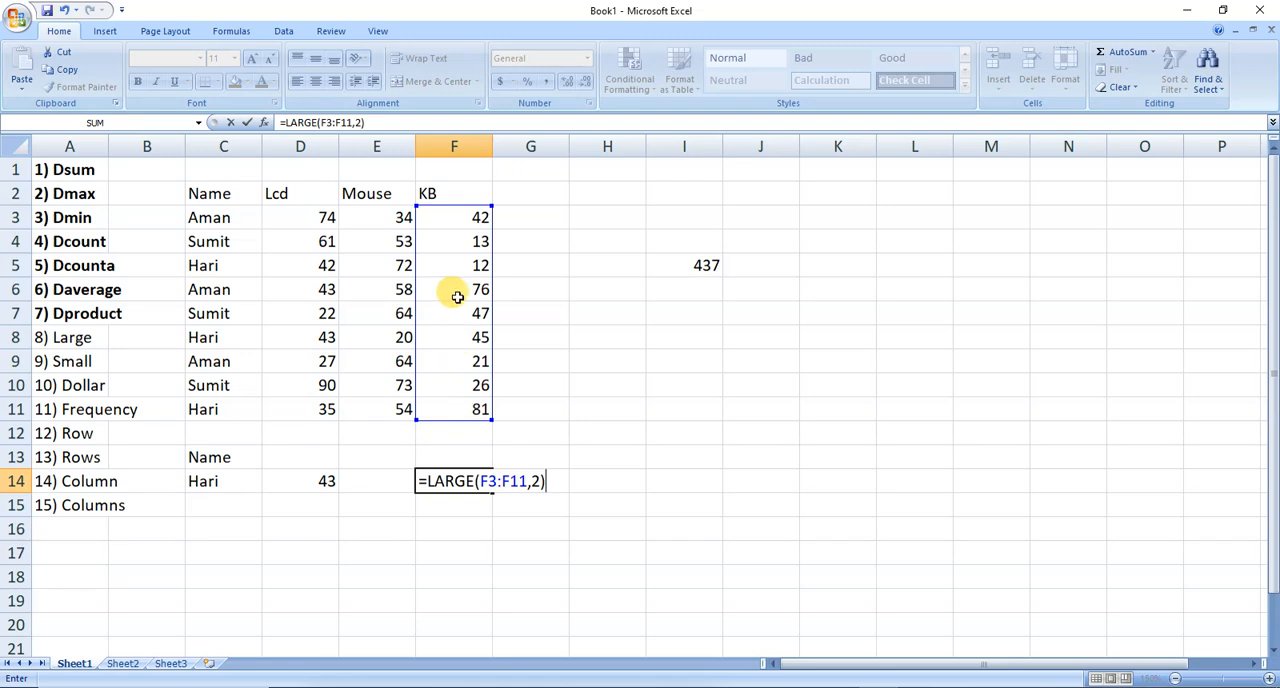
key("Return")
key("Up")
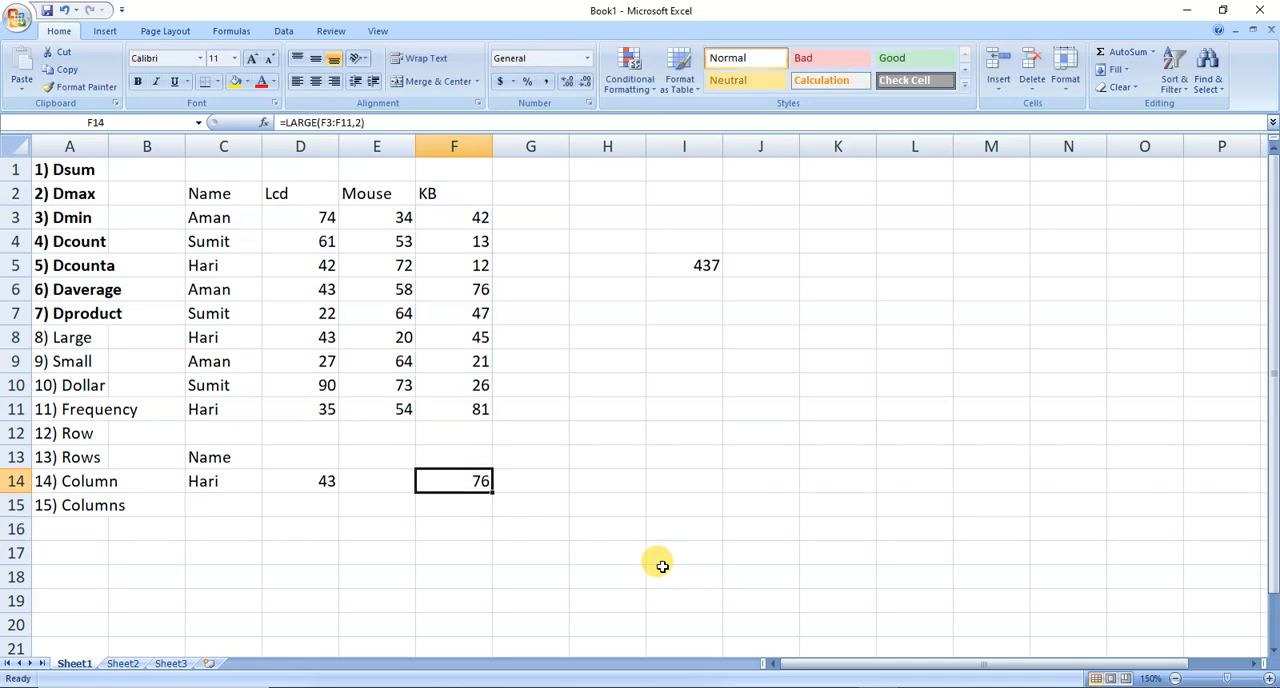
Enter =SMALL(F3:F11,2) in G14 for the second smallest KB value, and bold the Large and Small entries in A8:A9.
left_click(542, 482)
type("=")
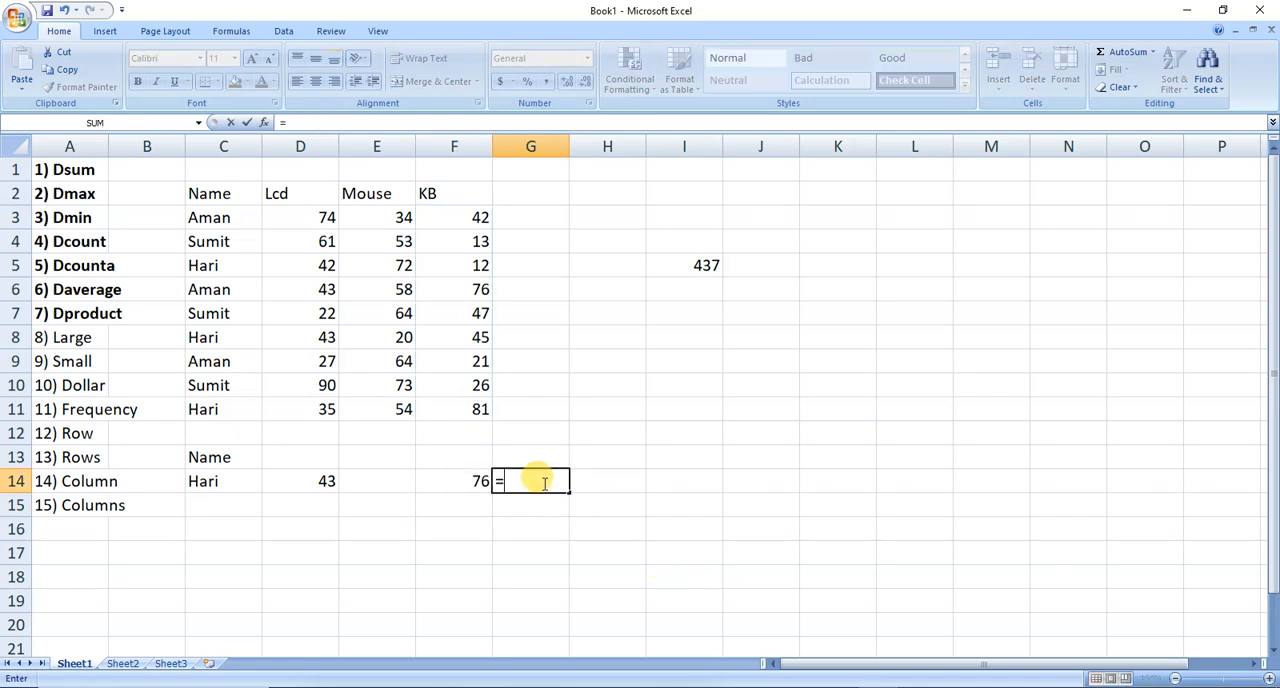
type("small")
key("Tab")
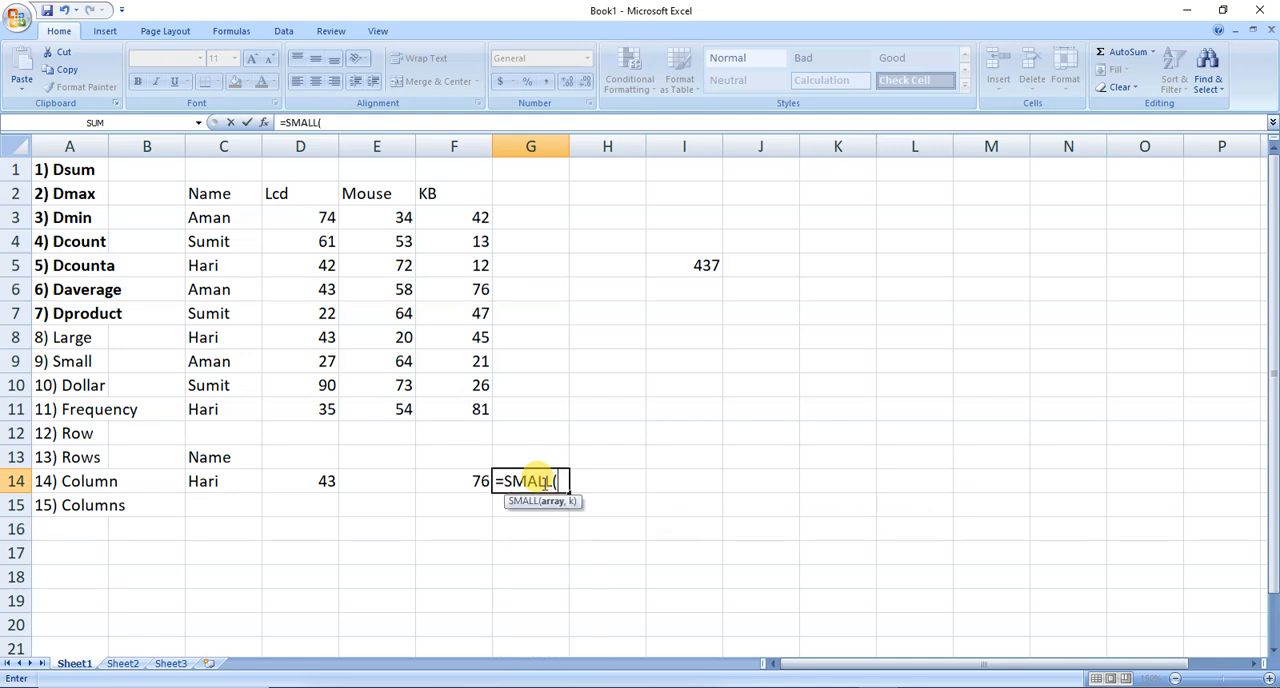
left_click_drag(457, 217, 447, 401)
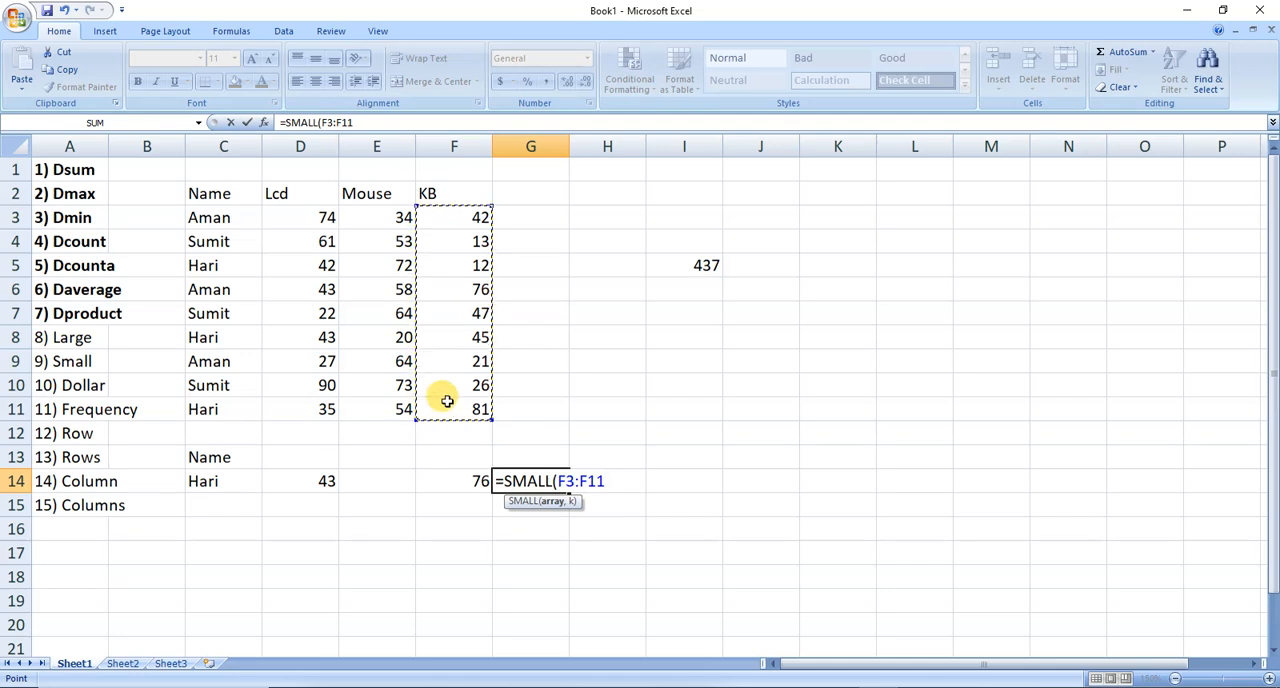
type(",")
type("2")
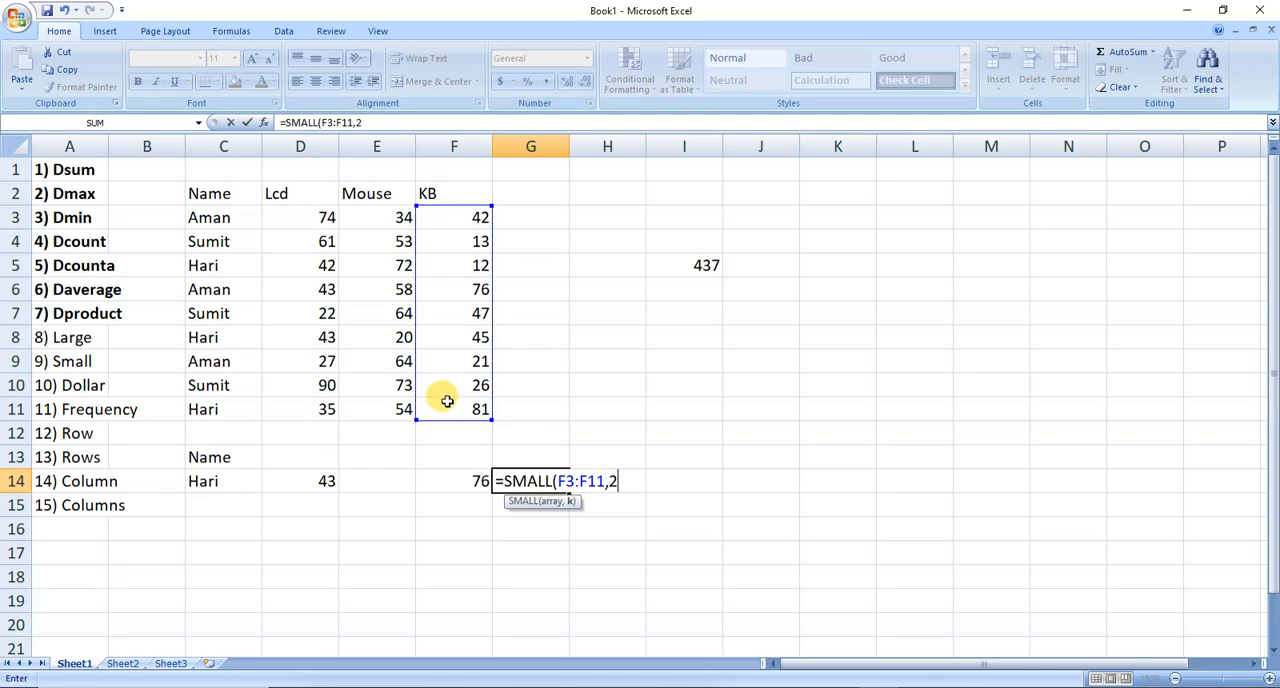
type(")")
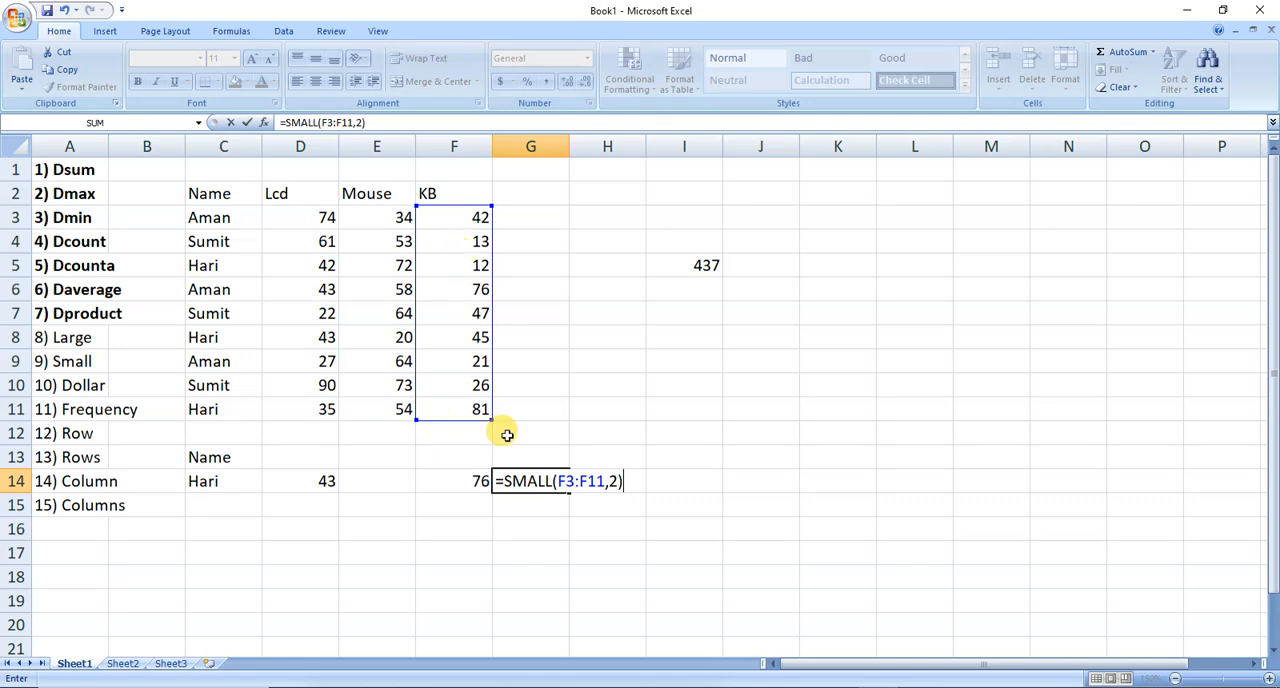
key("Return")
key("Up")
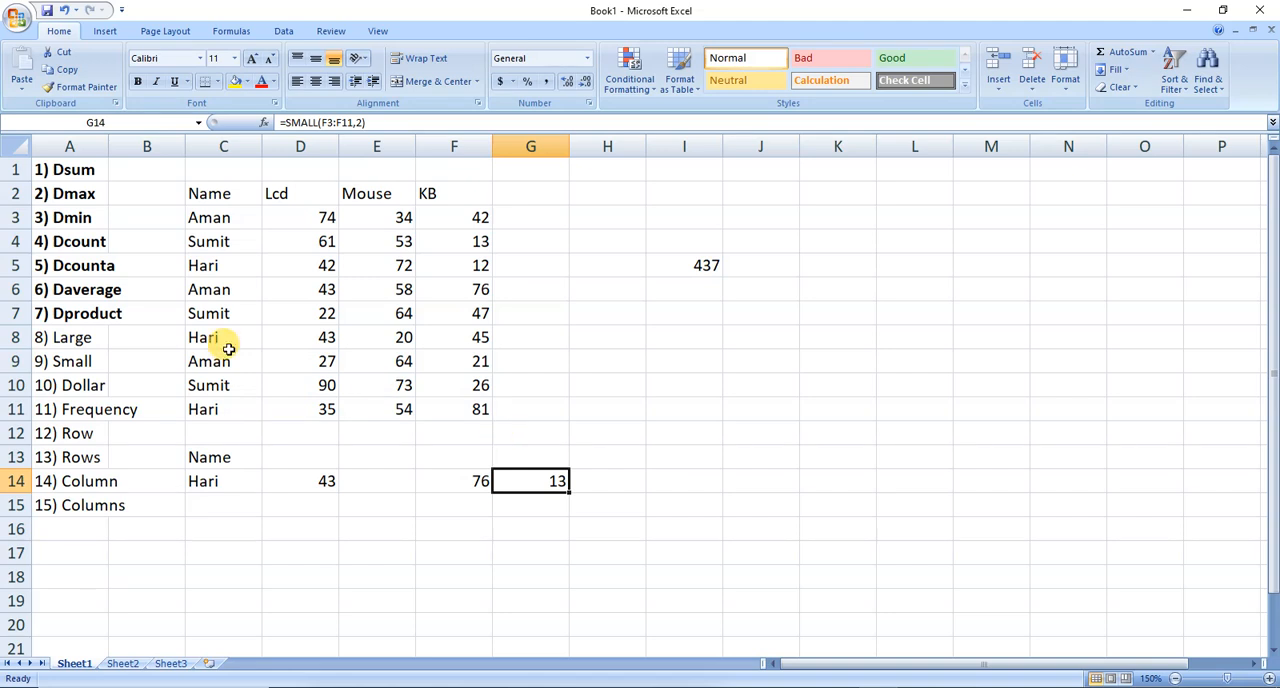
left_click_drag(98, 337, 97, 361)
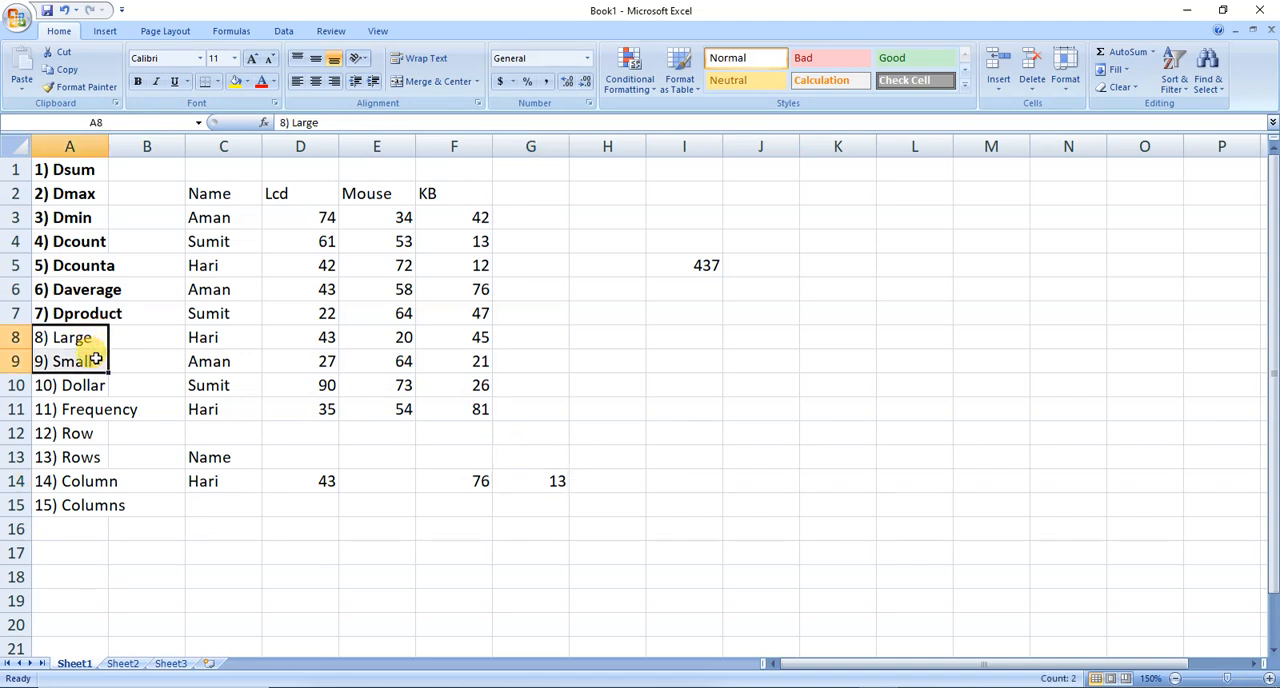
key("ctrl+b")
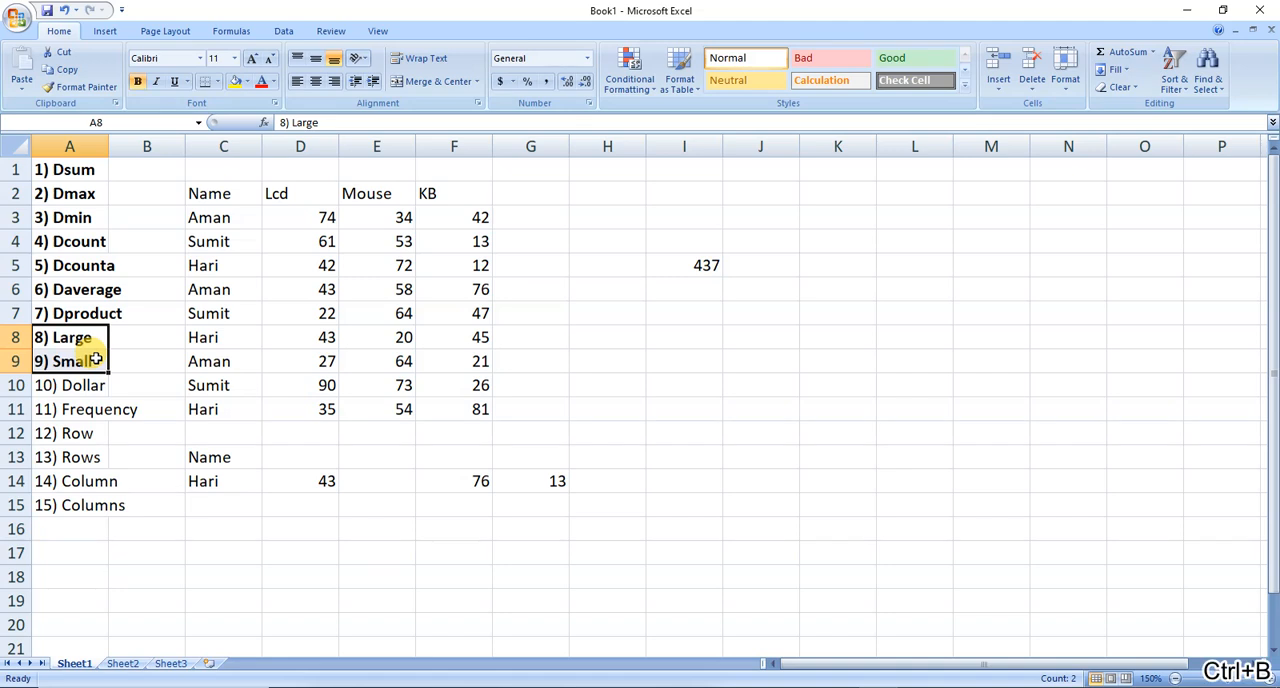
Enter =DOLLAR(F5) in H7 to convert the KB value in F5 to dollar currency text.
left_click(637, 308)
type("=dollar(")
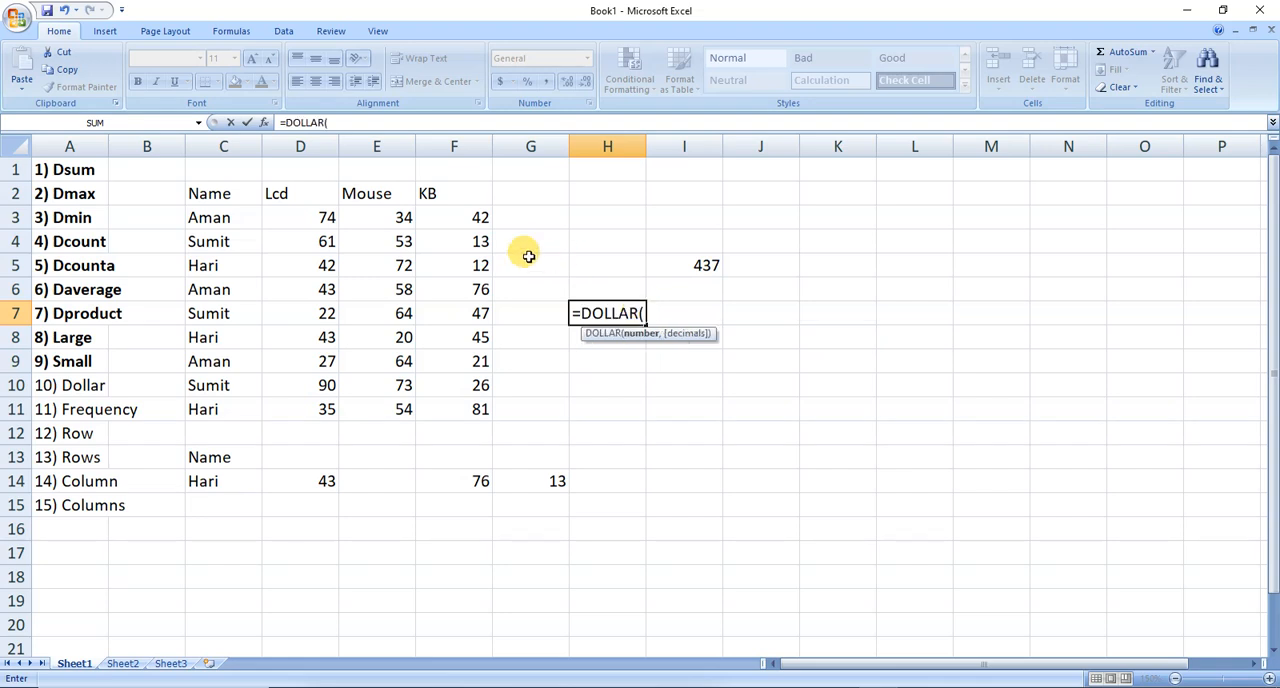
left_click(467, 264)
type(")")
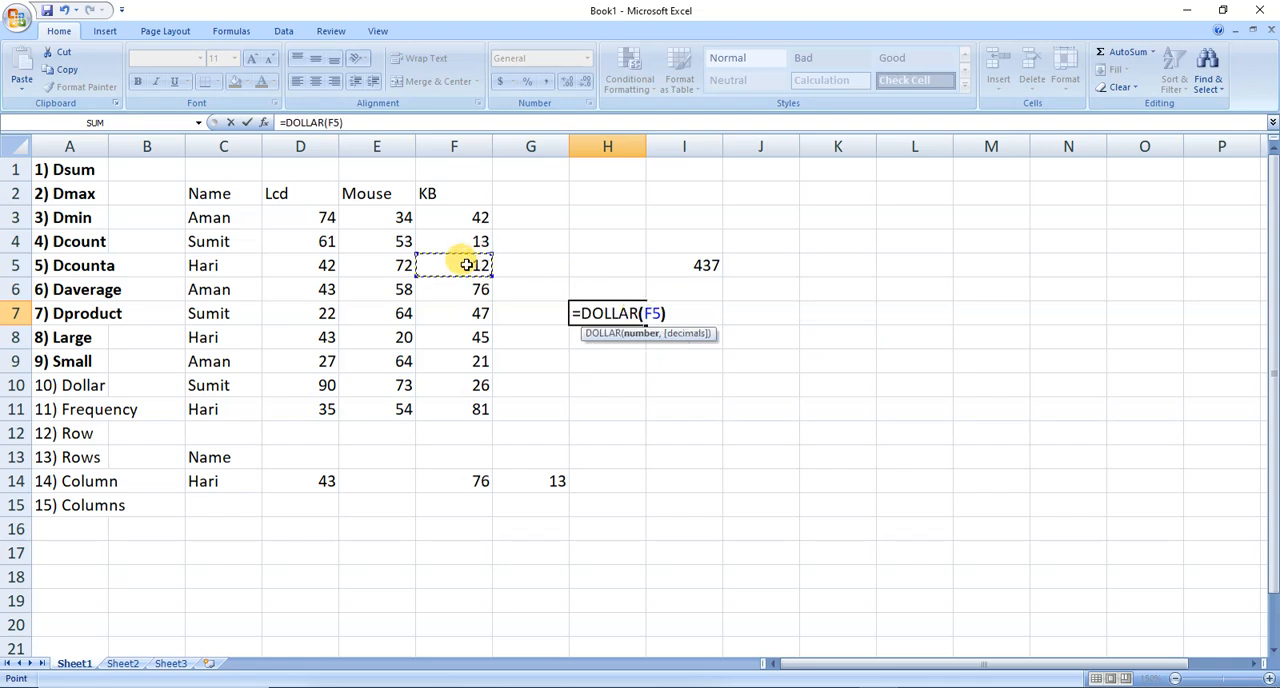
key("Return")
key("Up")
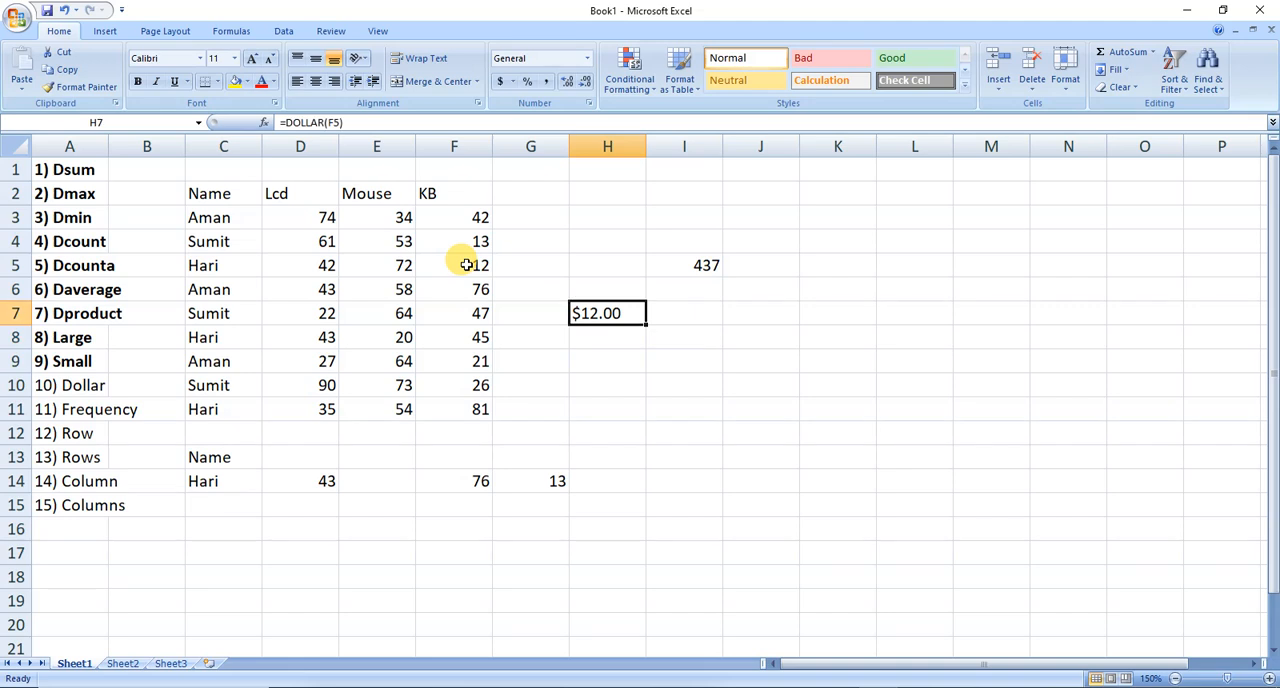
View the available accounting currency formats without applying one, and bold the Dollar entry in A10.
left_click(513, 82)
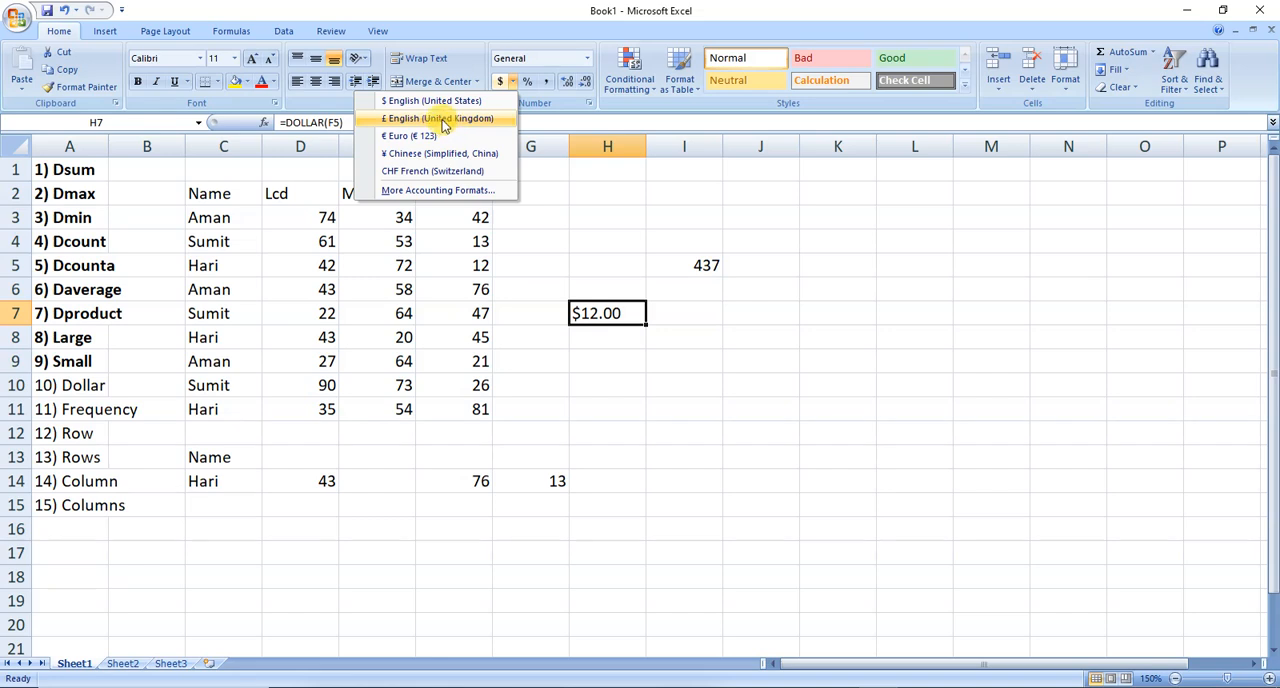
left_click(677, 336)
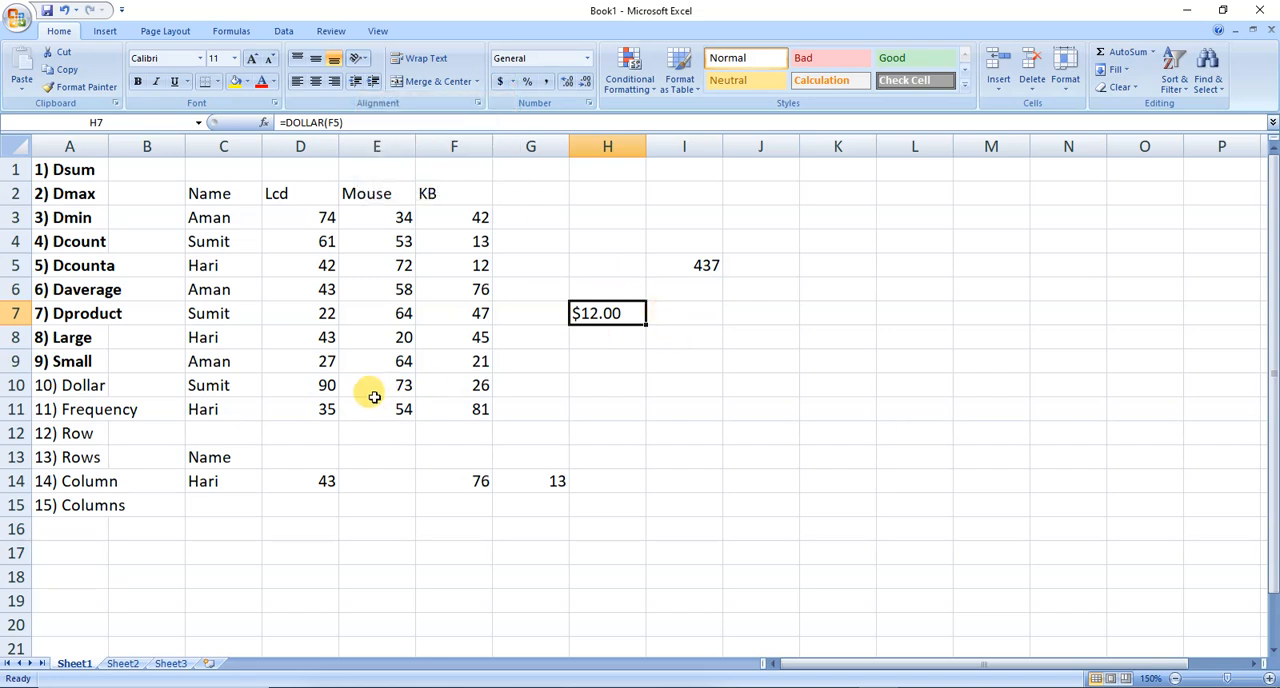
left_click(100, 387)
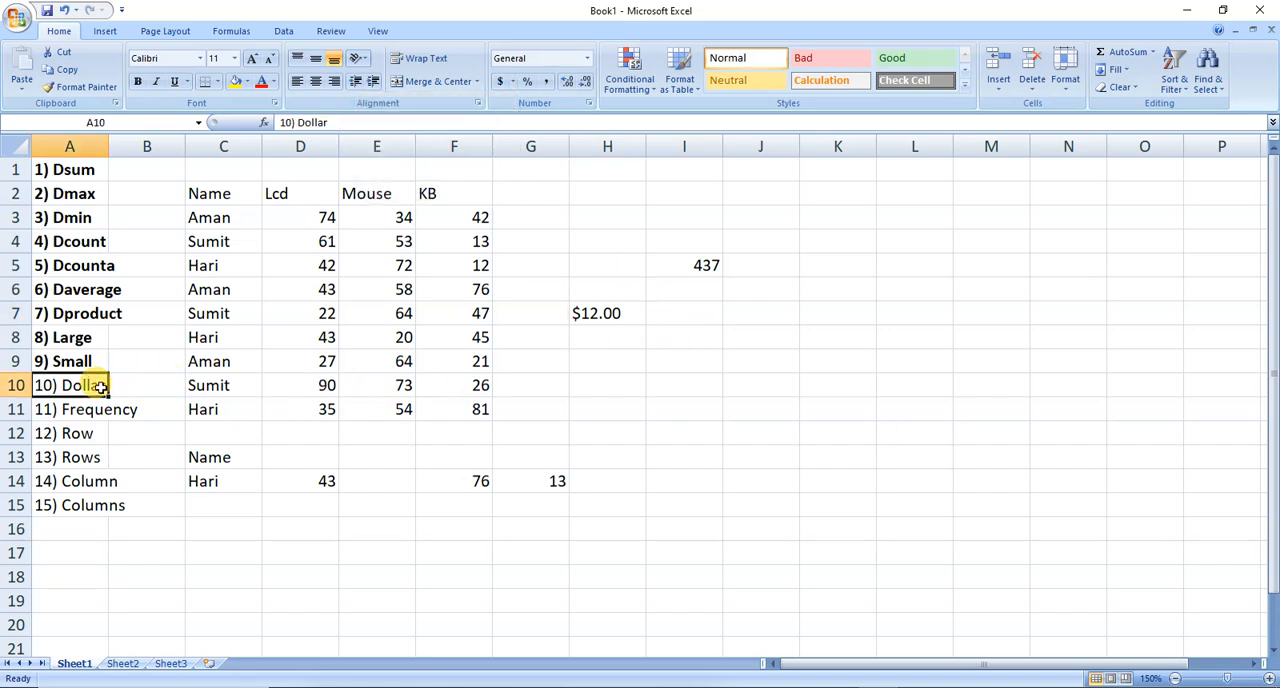
key("ctrl+b")
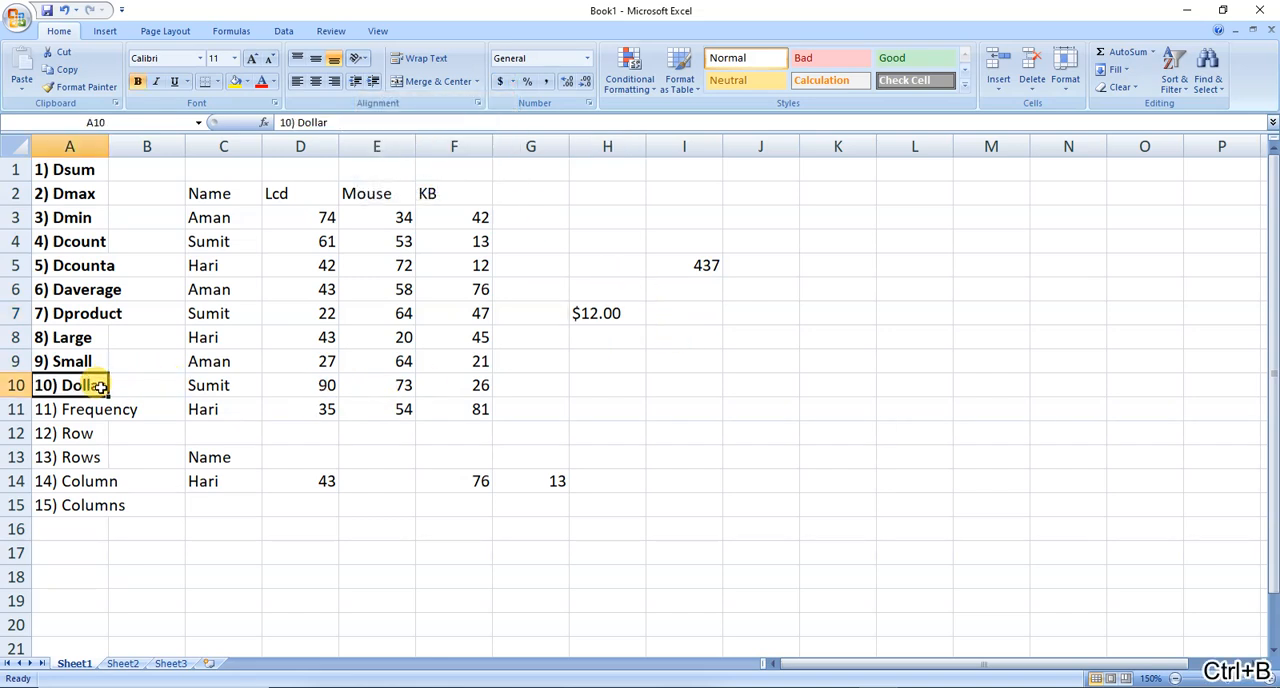
Enter =FREQUENCY(F3:F11,50) in I9 to count the KB values up to 50.
left_click(608, 356)
left_click(657, 358)
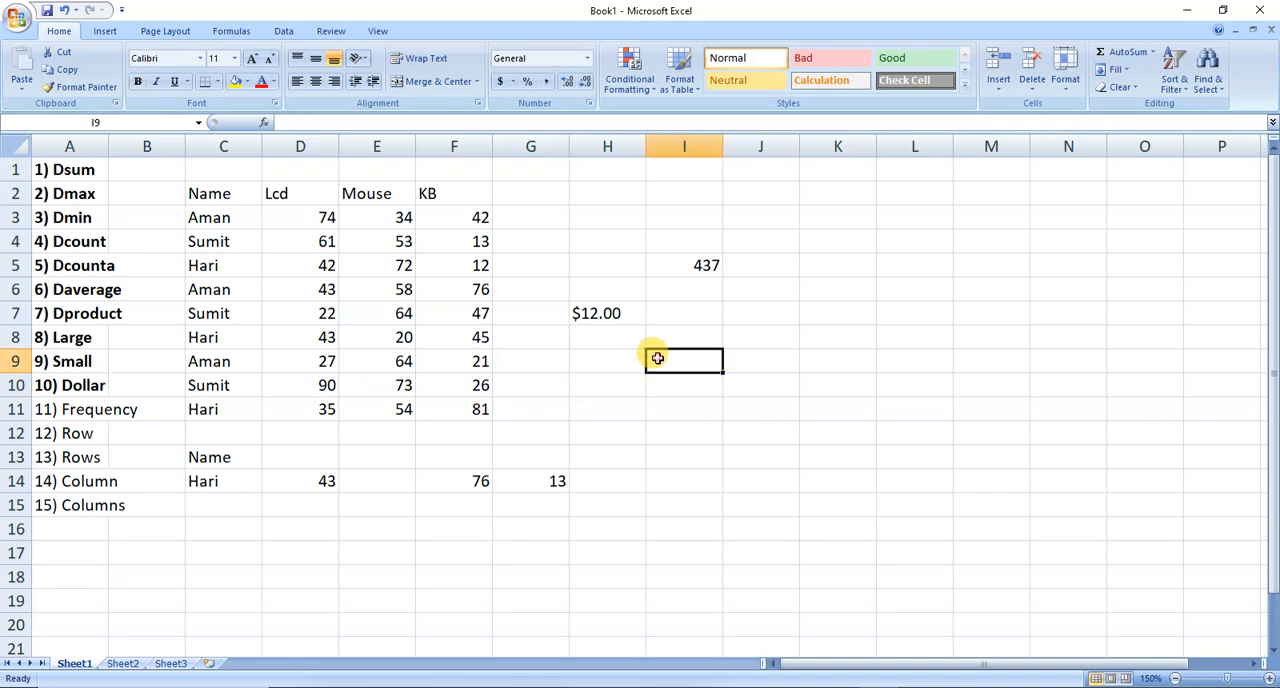
type("=fre")
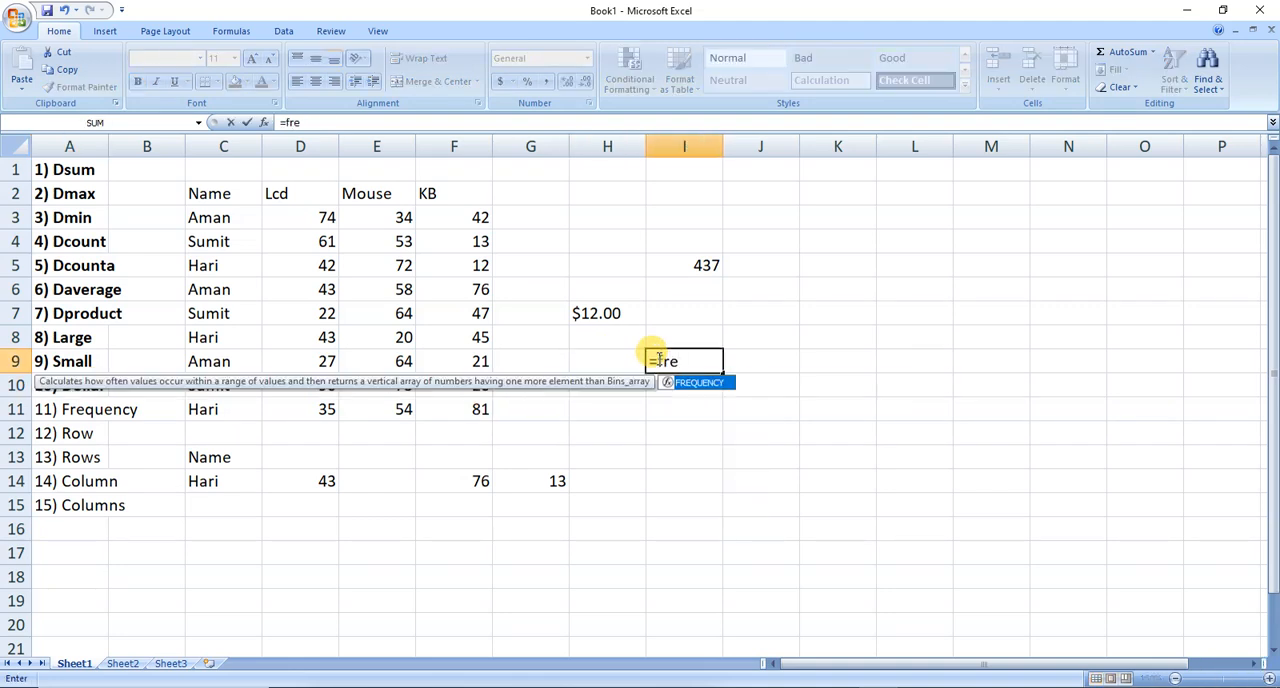
key("Tab")
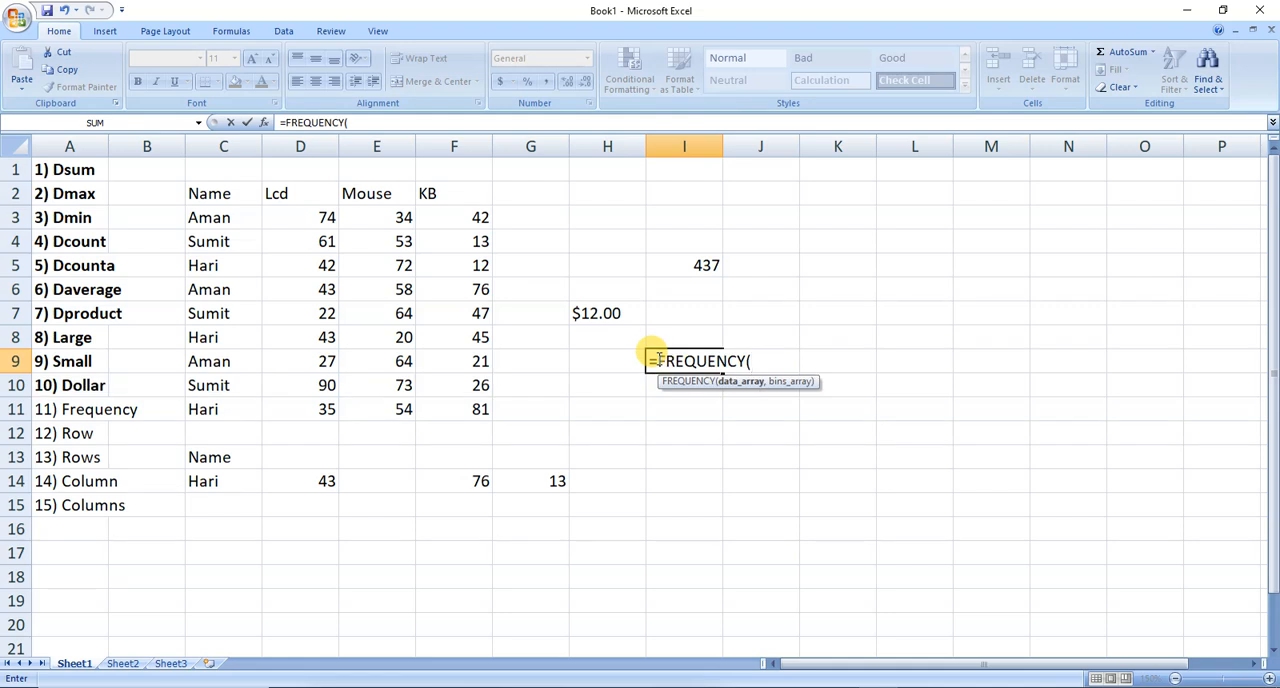
left_click(451, 215)
key("ctrl+shift+Down")
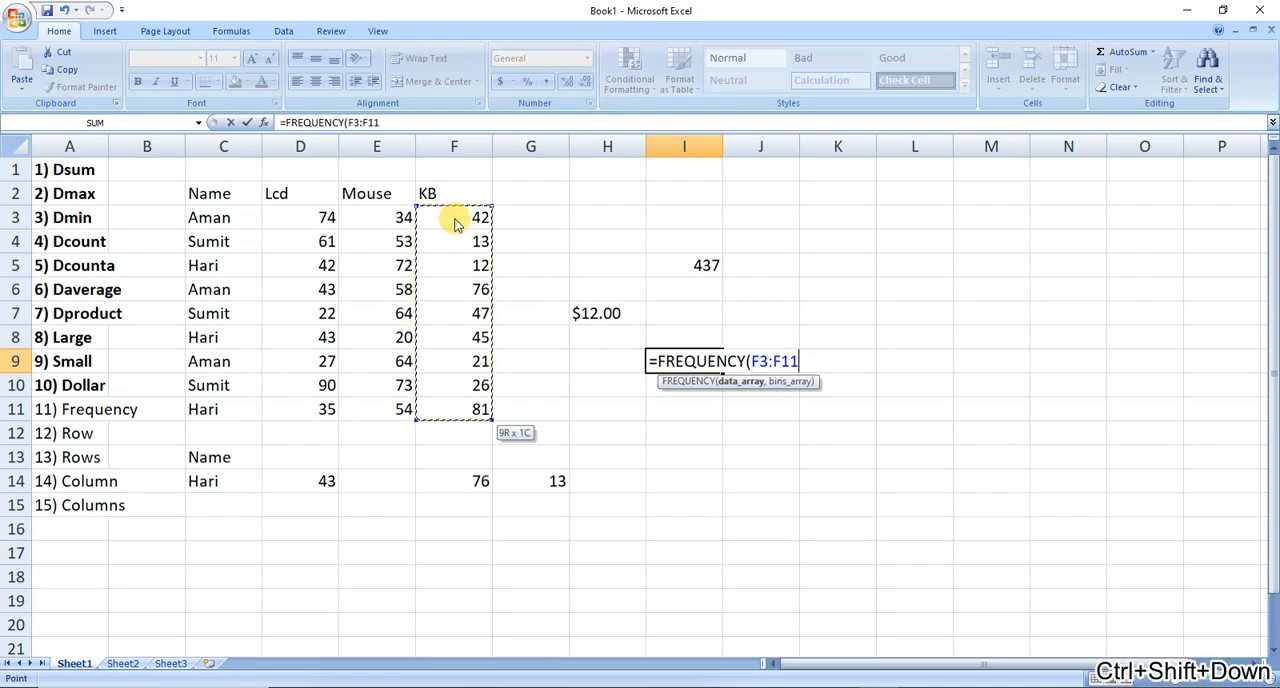
type(",")
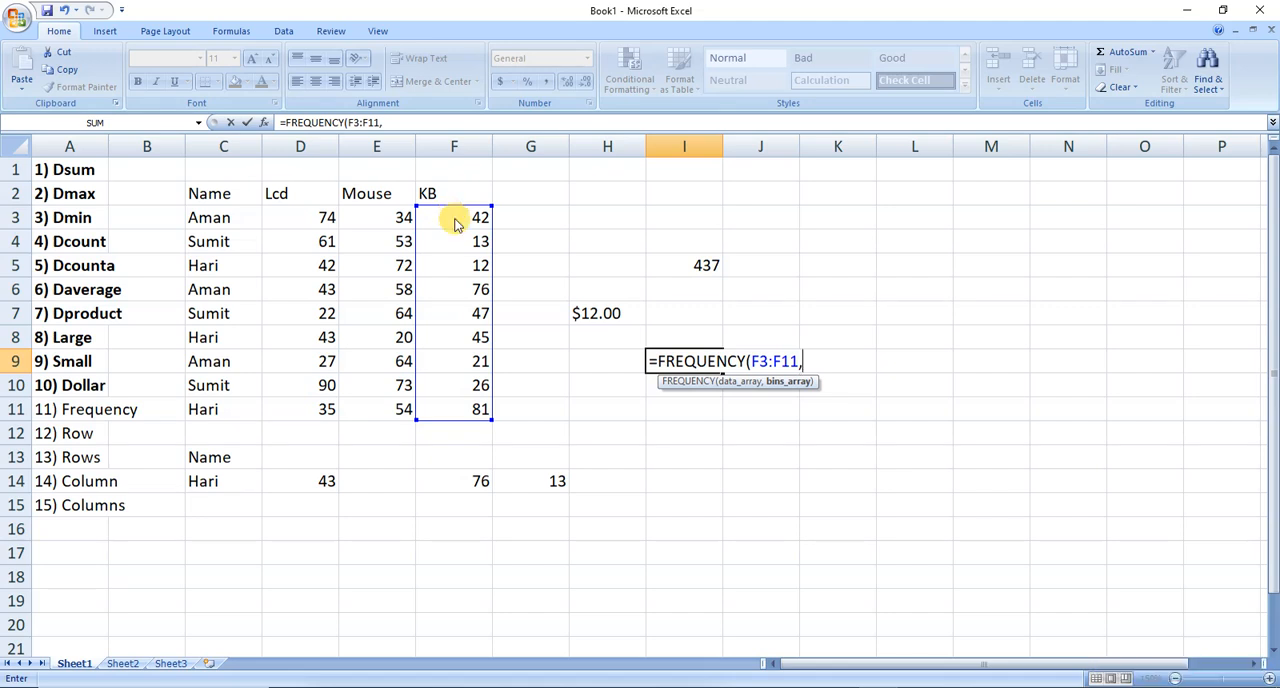
type("50)")
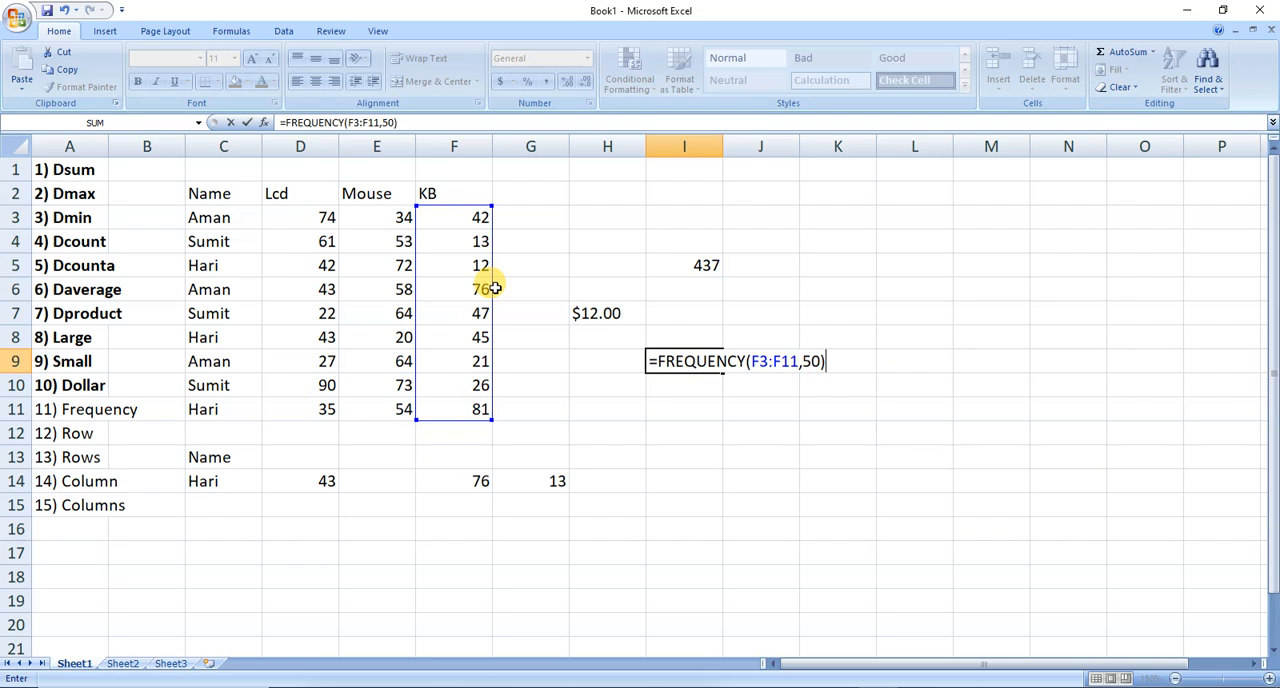
key("Return")
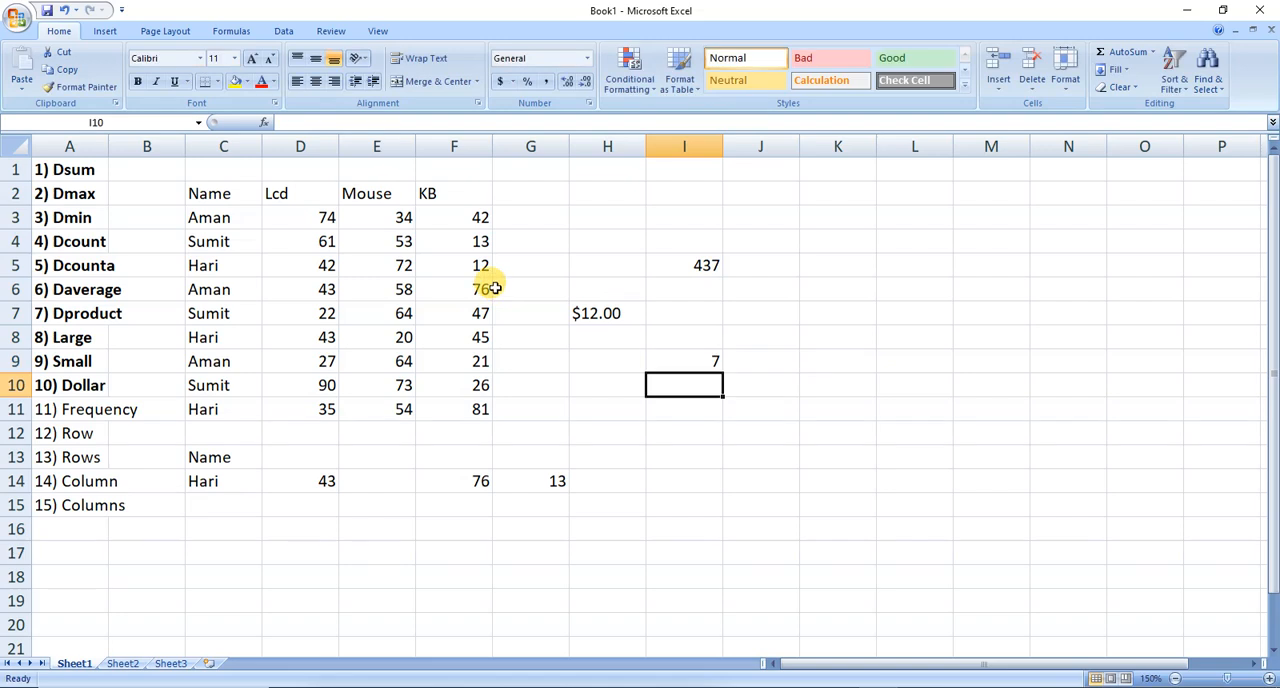
key("Up")
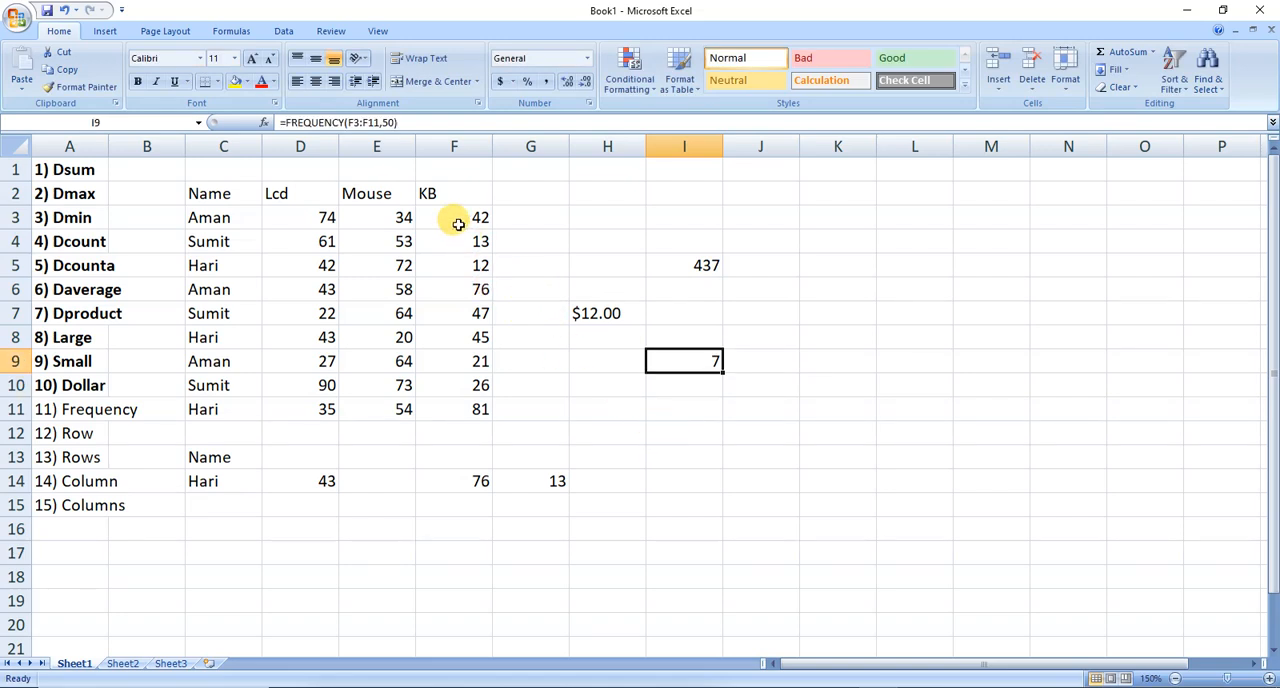
Bold the KB values of 50 or less in F3:F5 and F7:F10.
left_click_drag(458, 224, 457, 257)
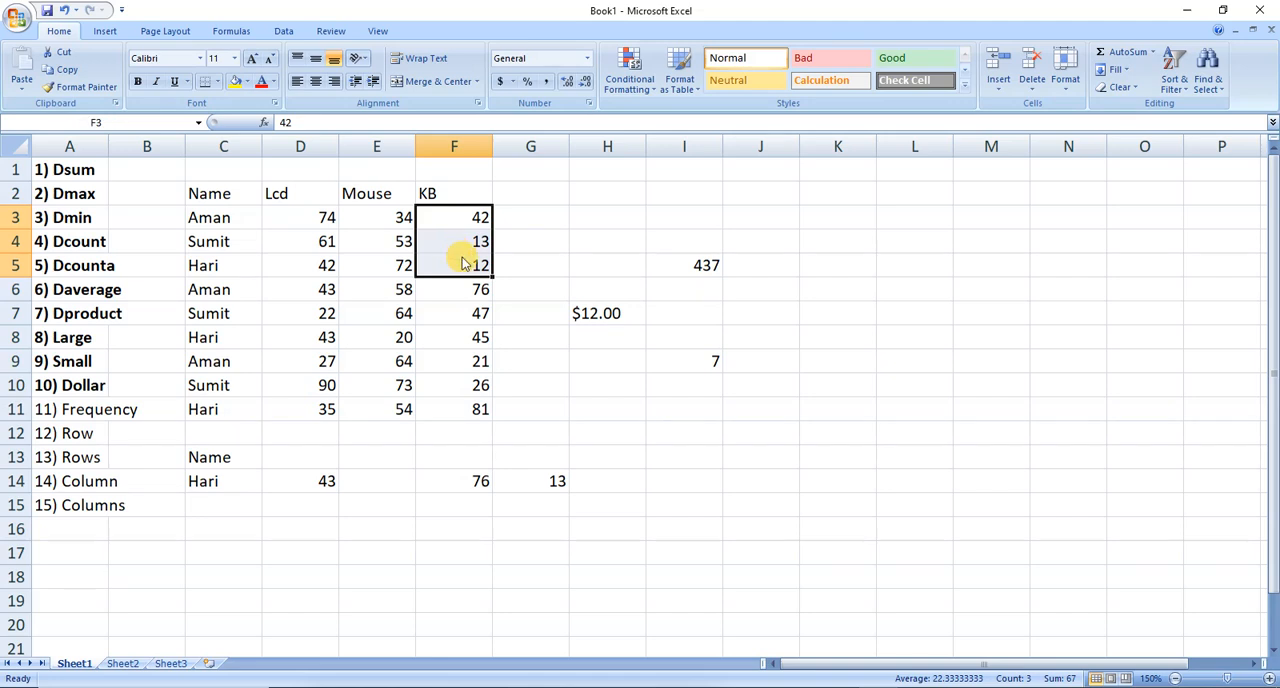
key("ctrl+b")
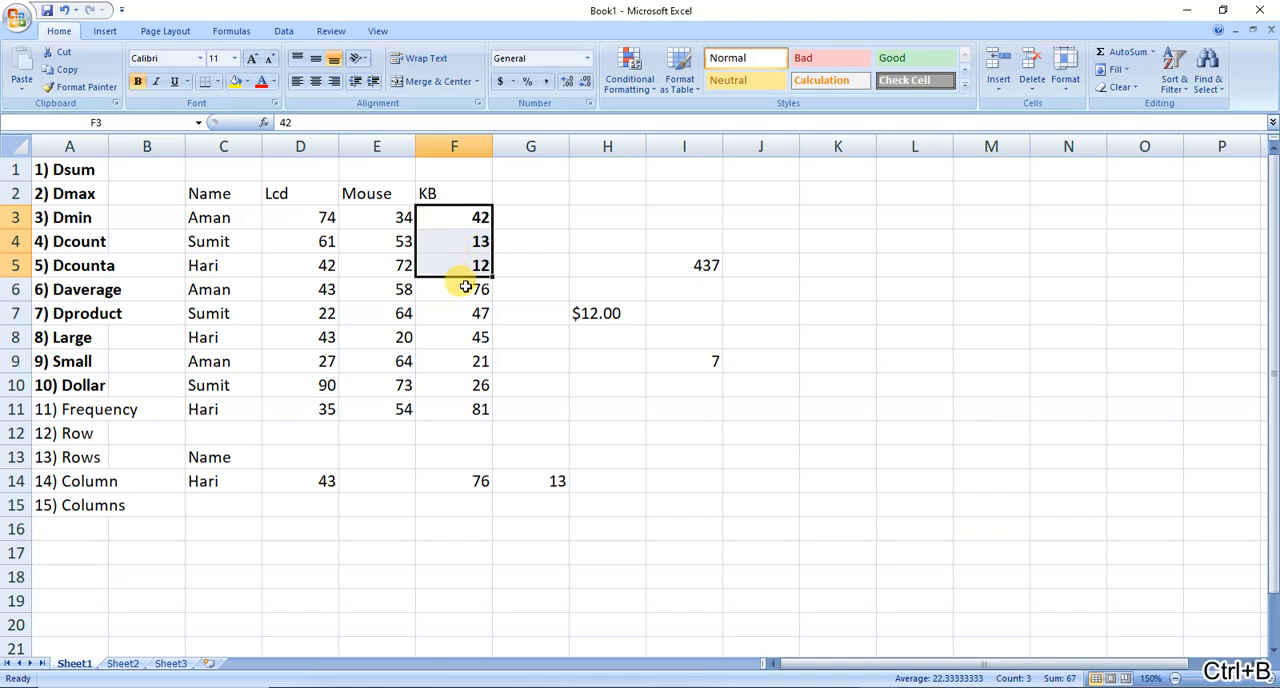
left_click_drag(466, 313, 466, 374)
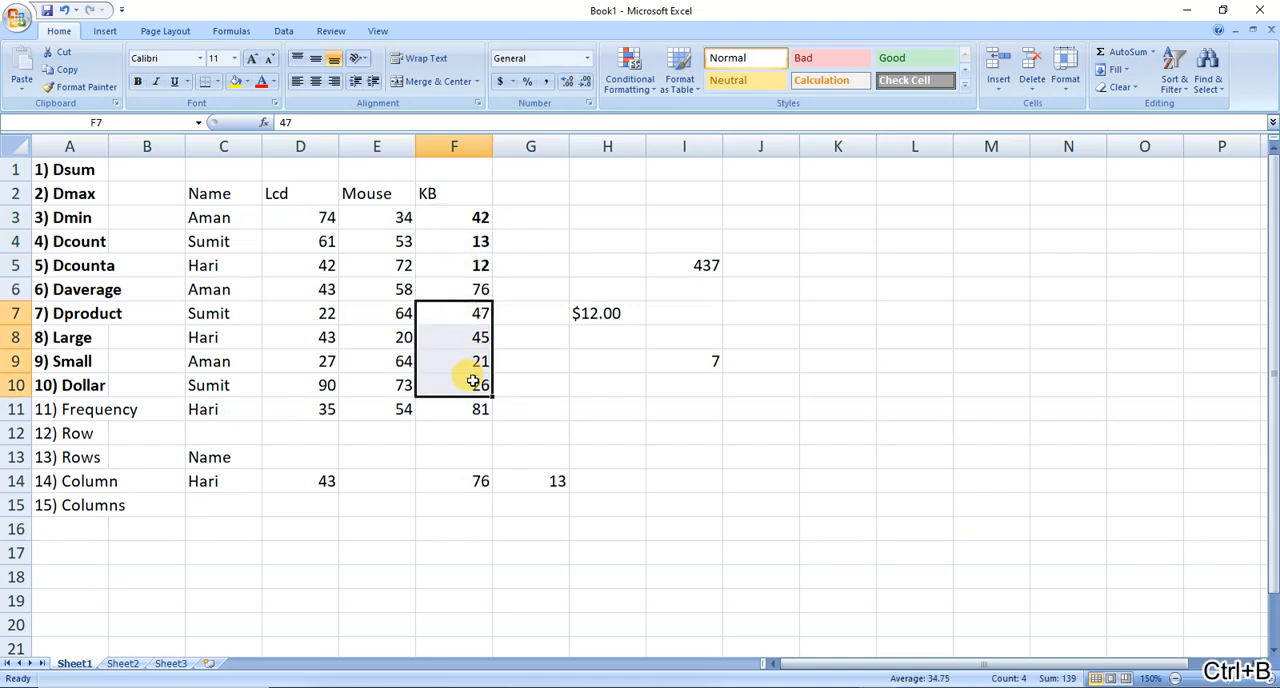
key("ctrl+b")
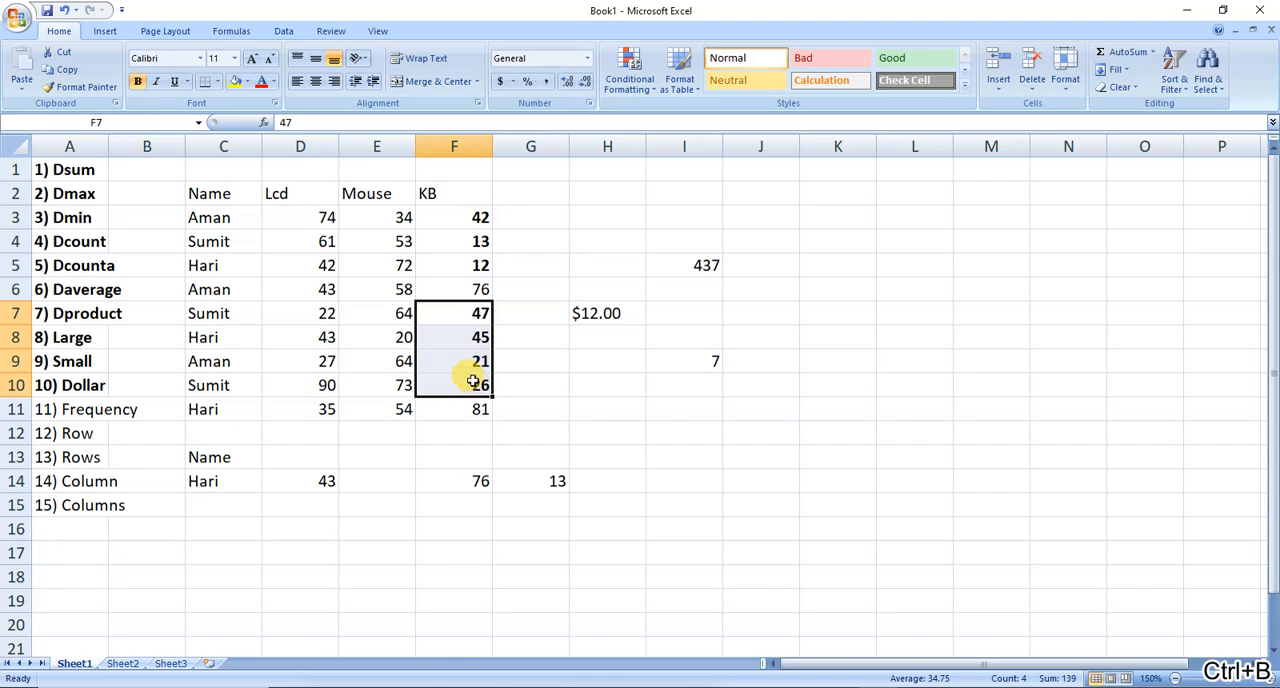
left_click(657, 381)
left_click(668, 354)
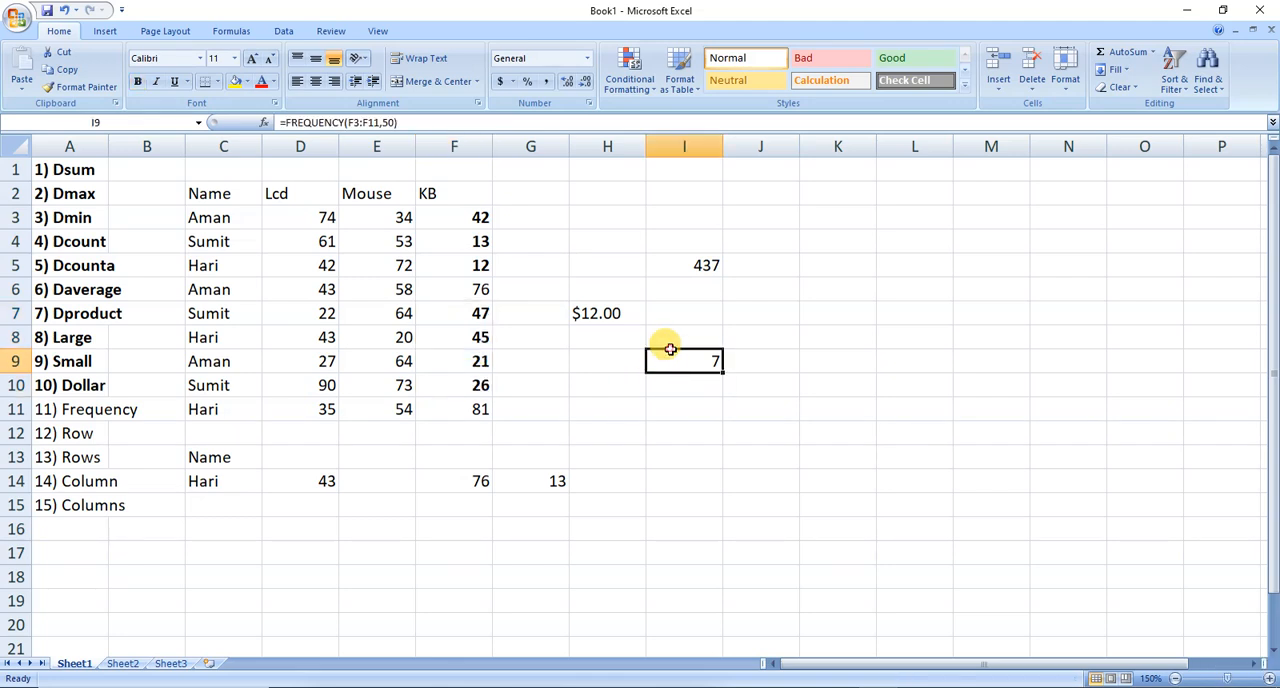
Bold the Frequency, Row, Rows, Column and Columns entries in A11:A15.
left_click(66, 409)
key("ctrl+b")
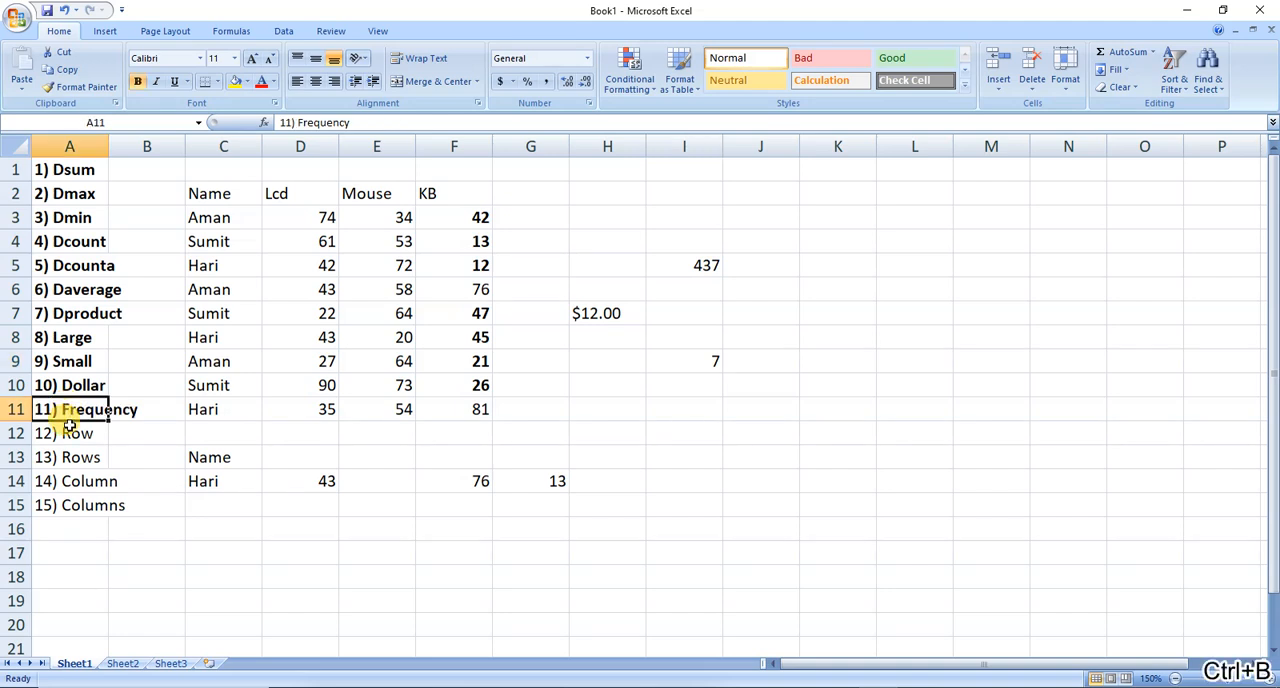
key("shift+Down")
key("shift+Down")
key("shift+Down")
key("shift+Down")
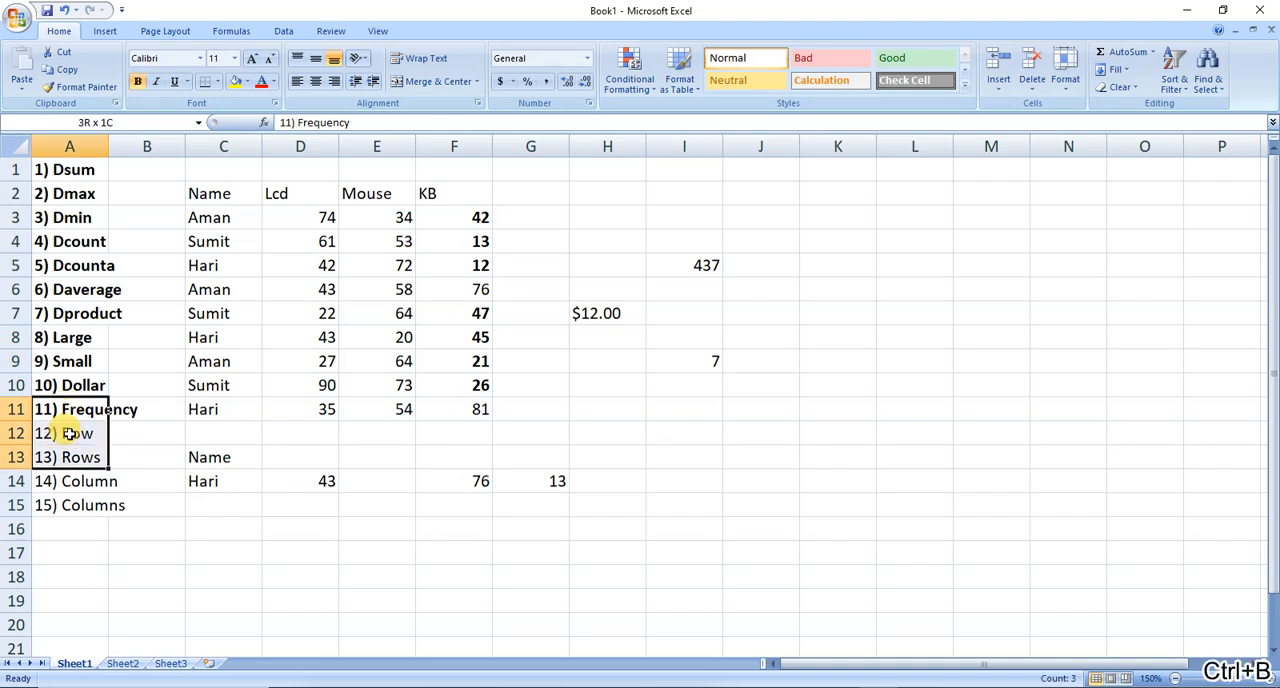
key("ctrl+b")
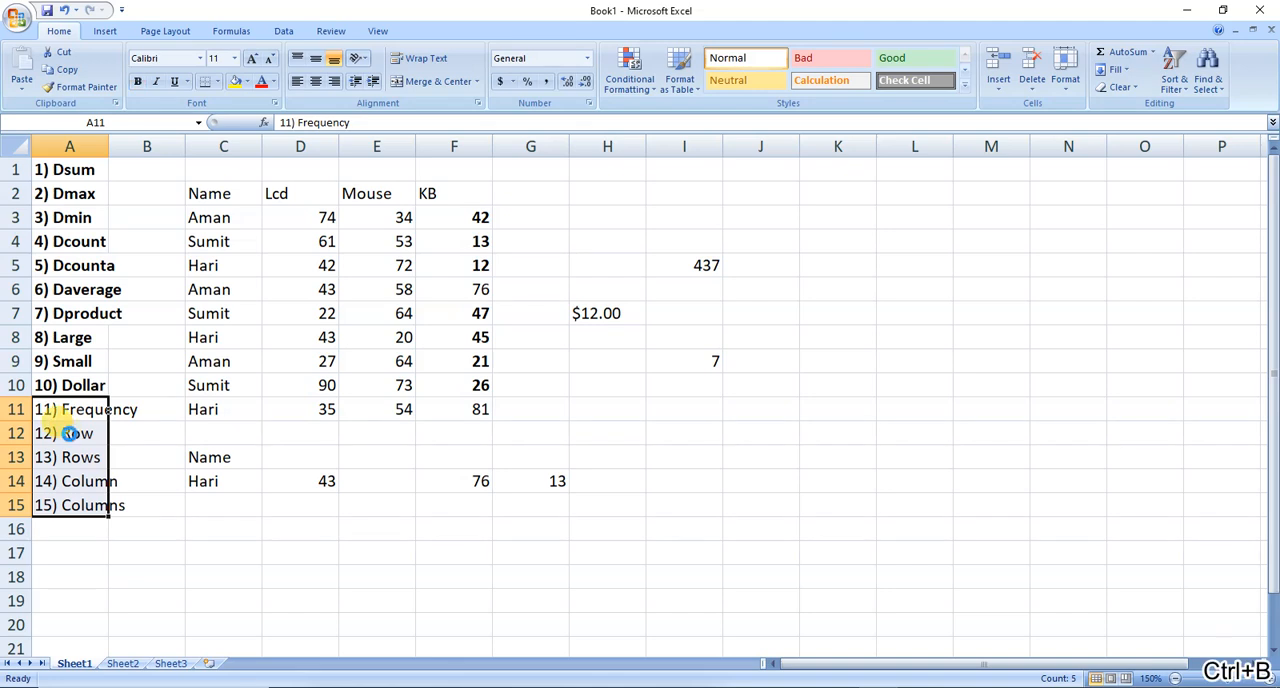
key("ctrl+b")
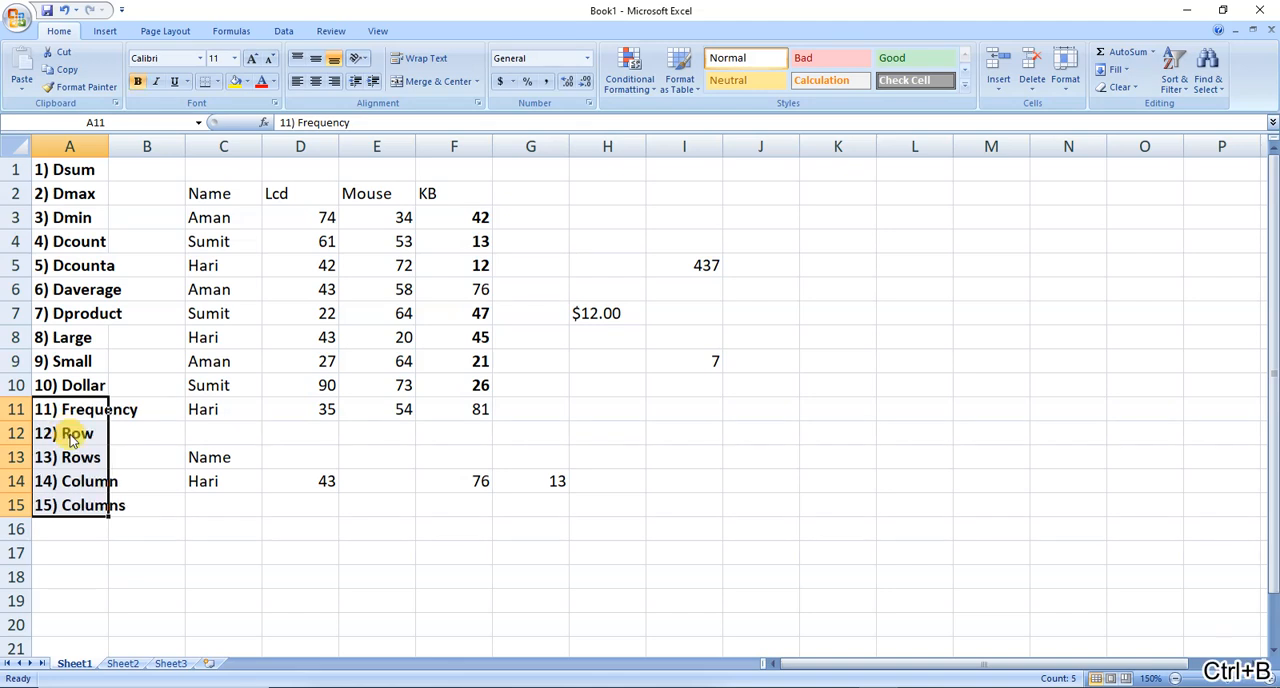
Enter =ROW(E12) in I12 to return the row number of cell E12.
left_click(672, 430)
type("=ROW(")
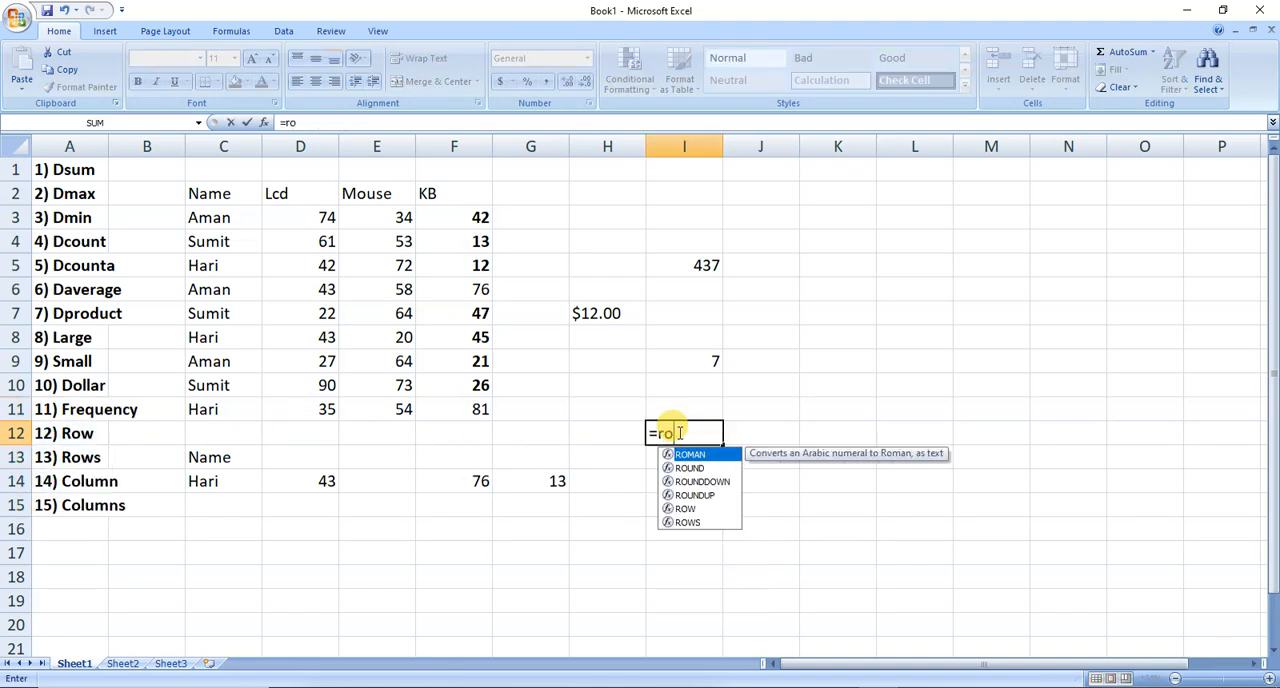
left_click(380, 437)
type(")")
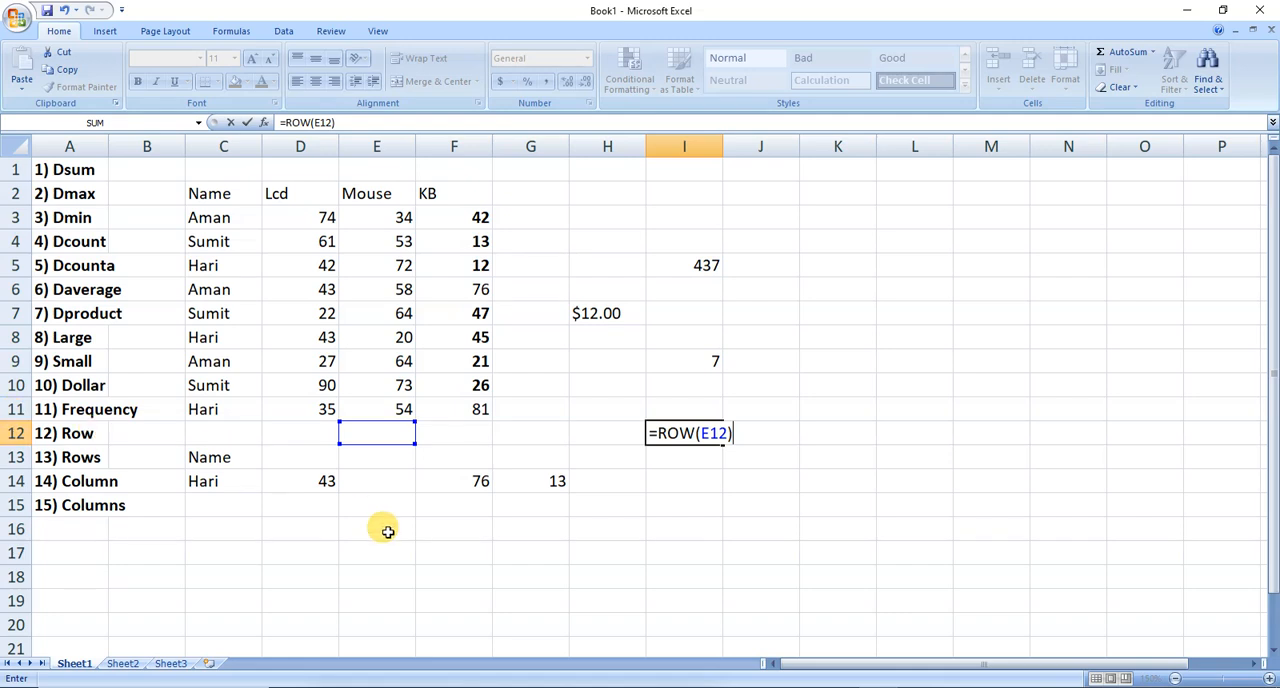
key("Return")
Enter =ROWS(D12:D16) in J12 to count the rows in that range.
key("Right")
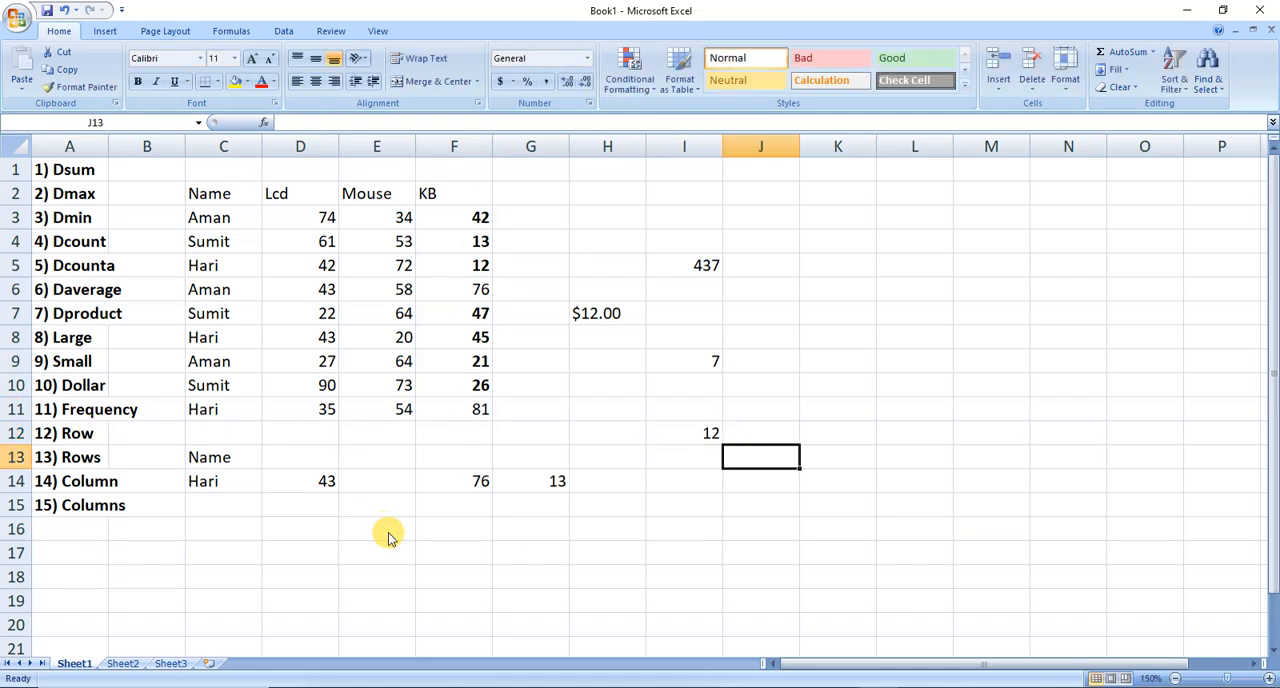
key("Up")
type("=rowa")
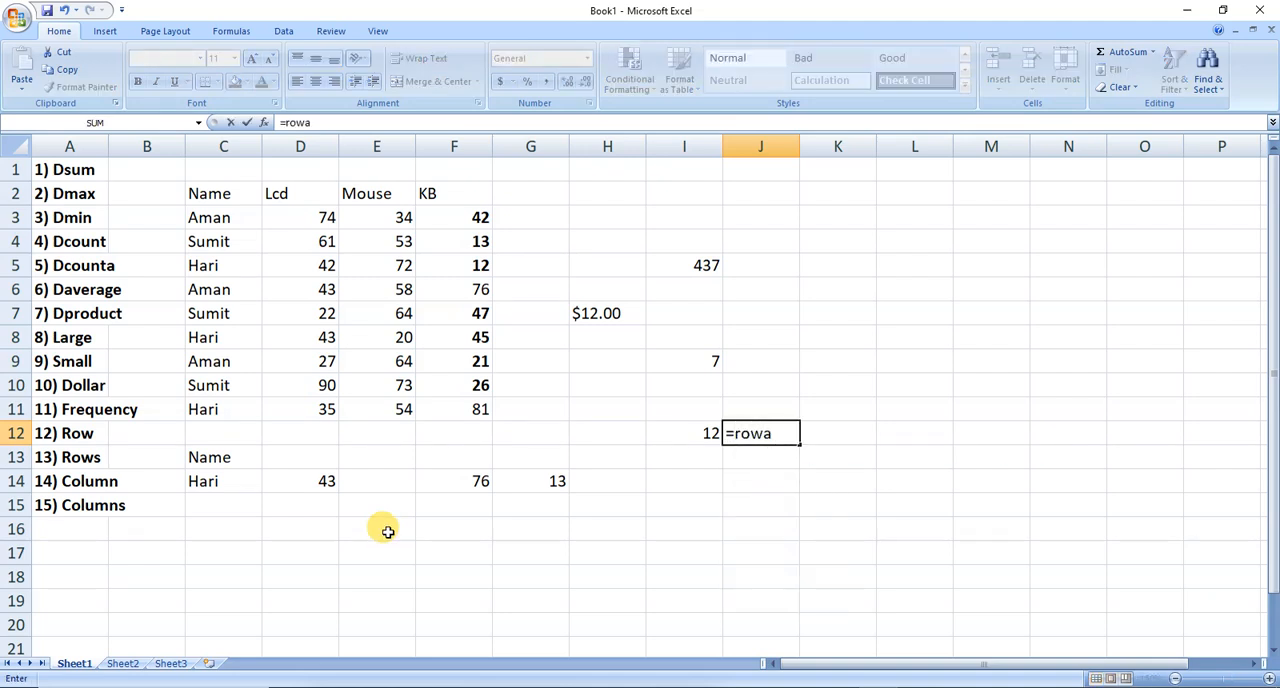
key("BackSpace")
type("s")
key("Tab")
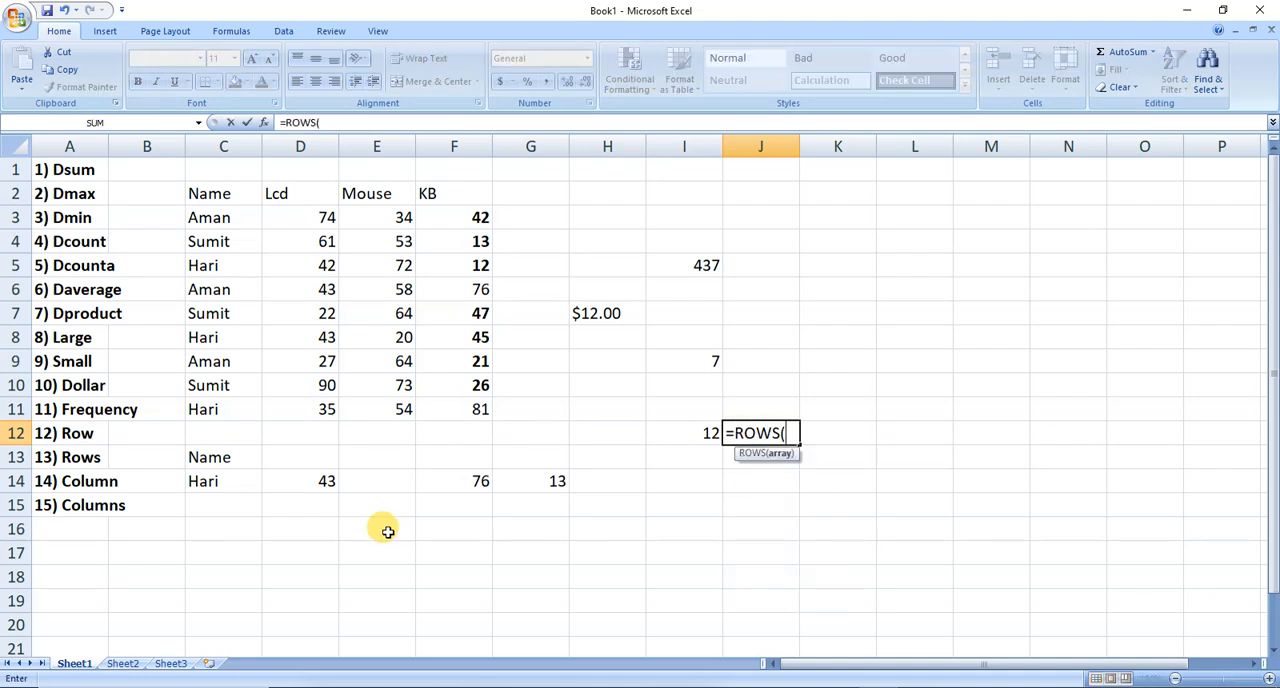
left_click_drag(261, 432, 266, 437)
key("shift+Down")
key("shift+Down")
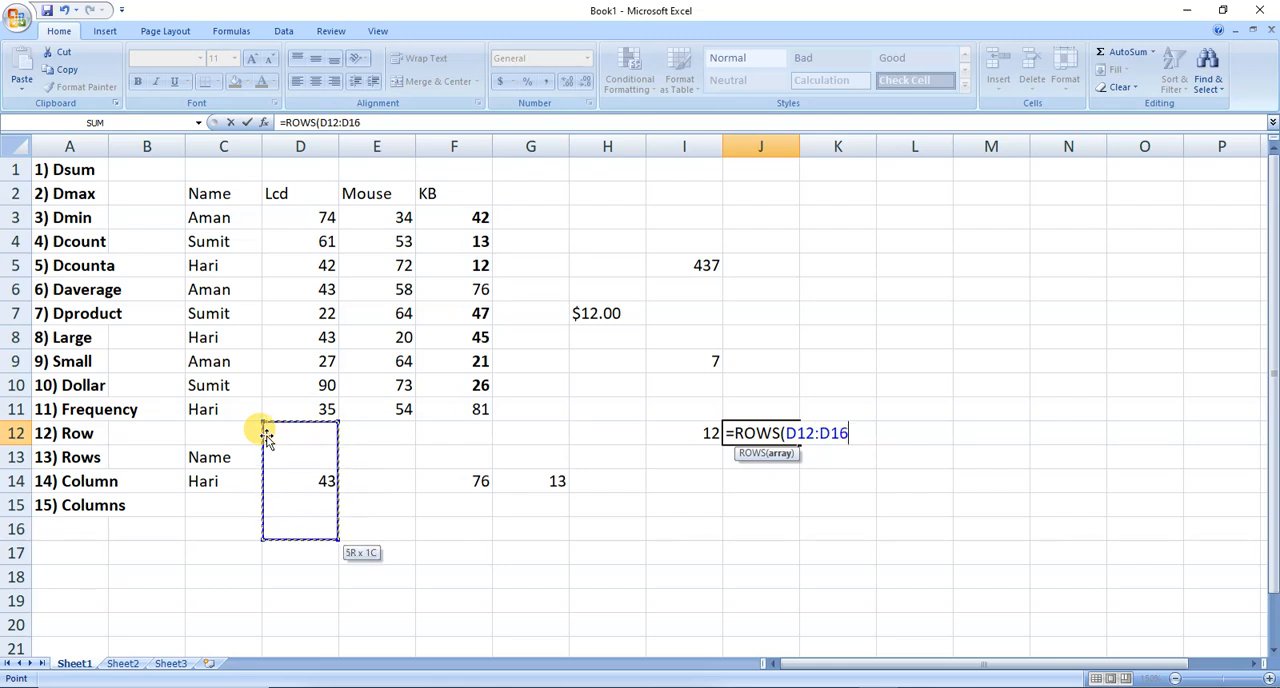
type(")")
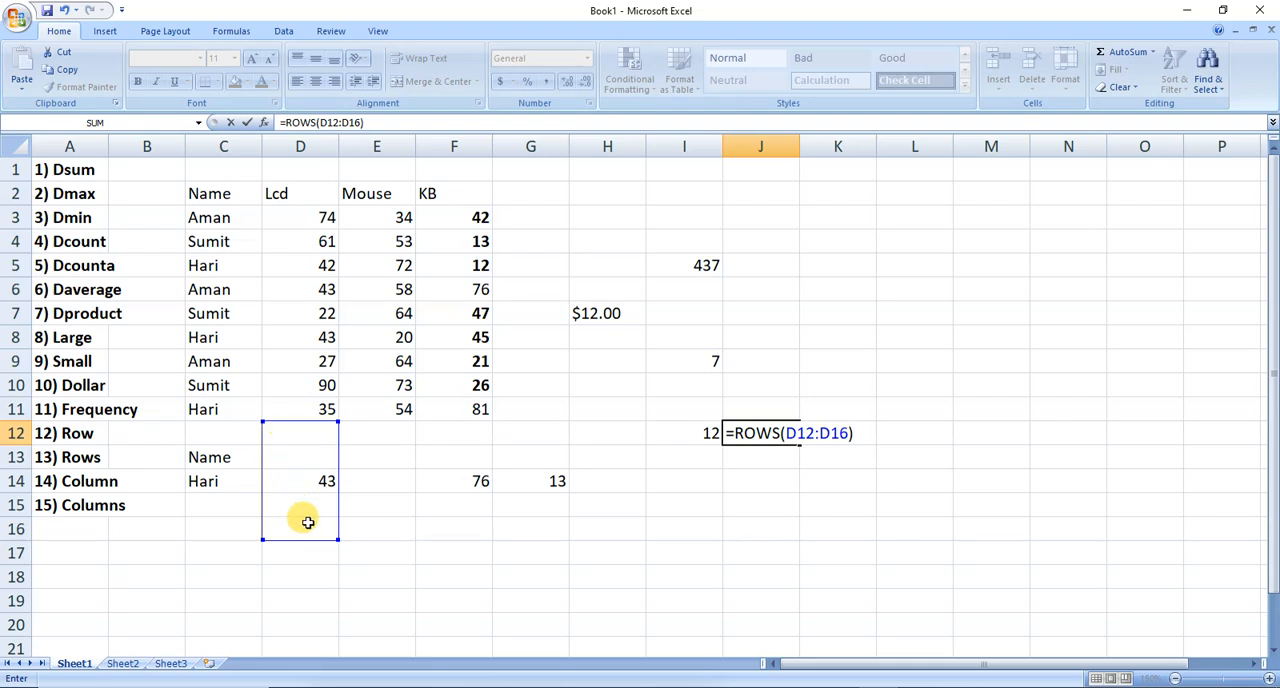
key("ctrl+Return")
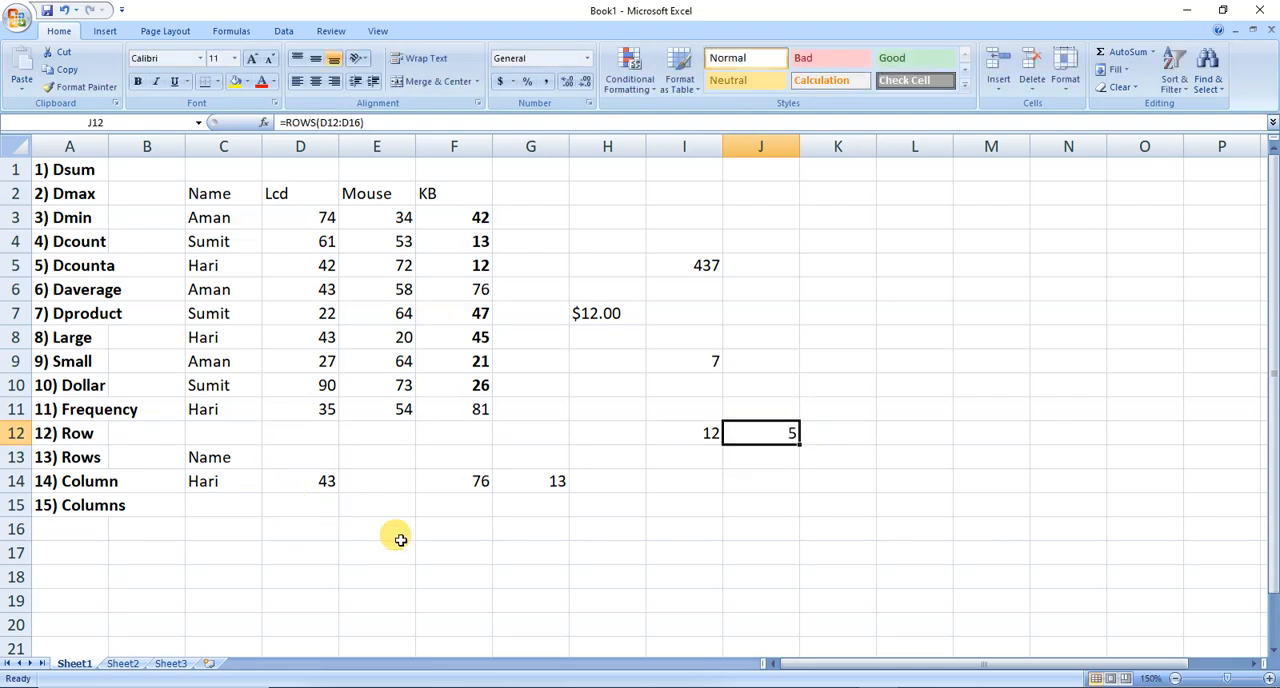
Enter =COLUMN(D12) in I13 to return the column number of cell D12.
key("Down")
key("Left")
type("=")
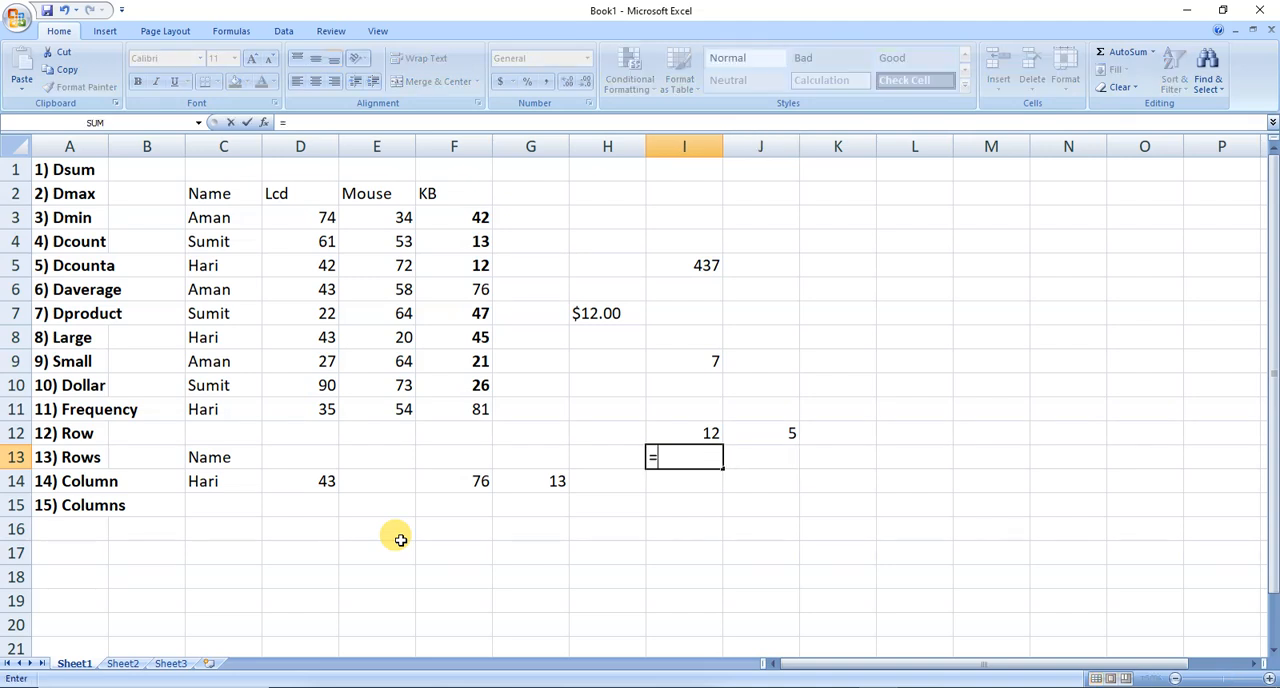
type("Column")
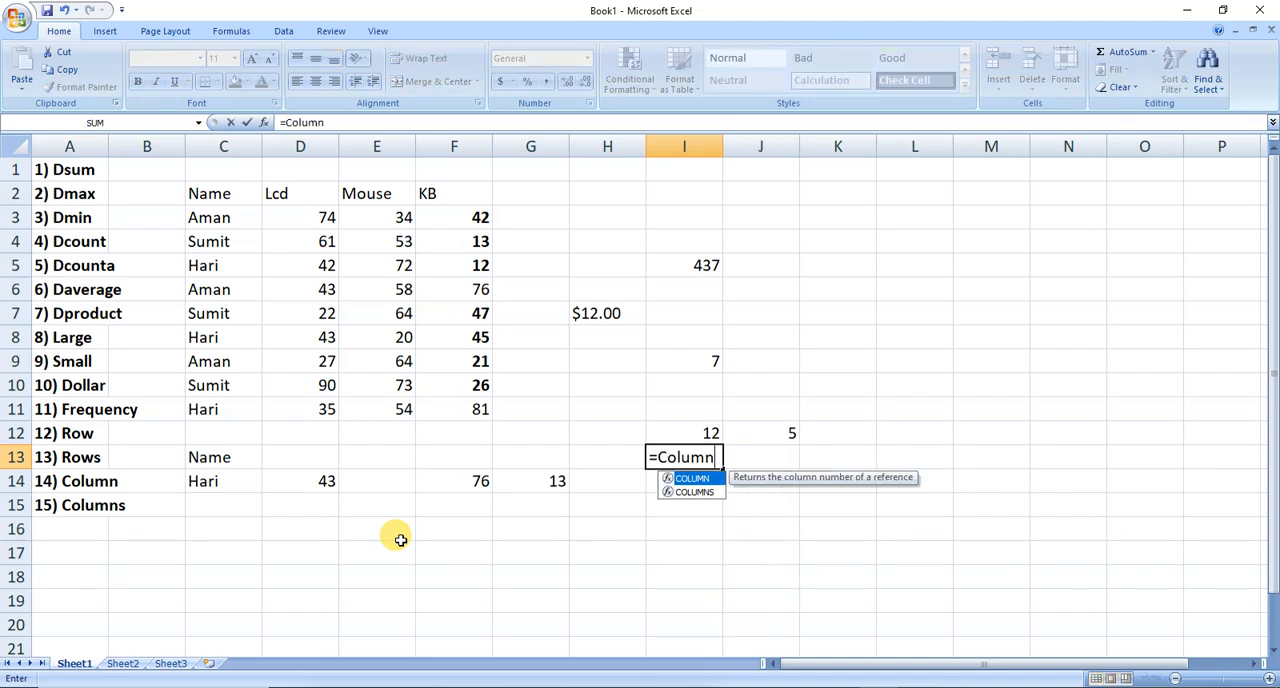
key("Tab")
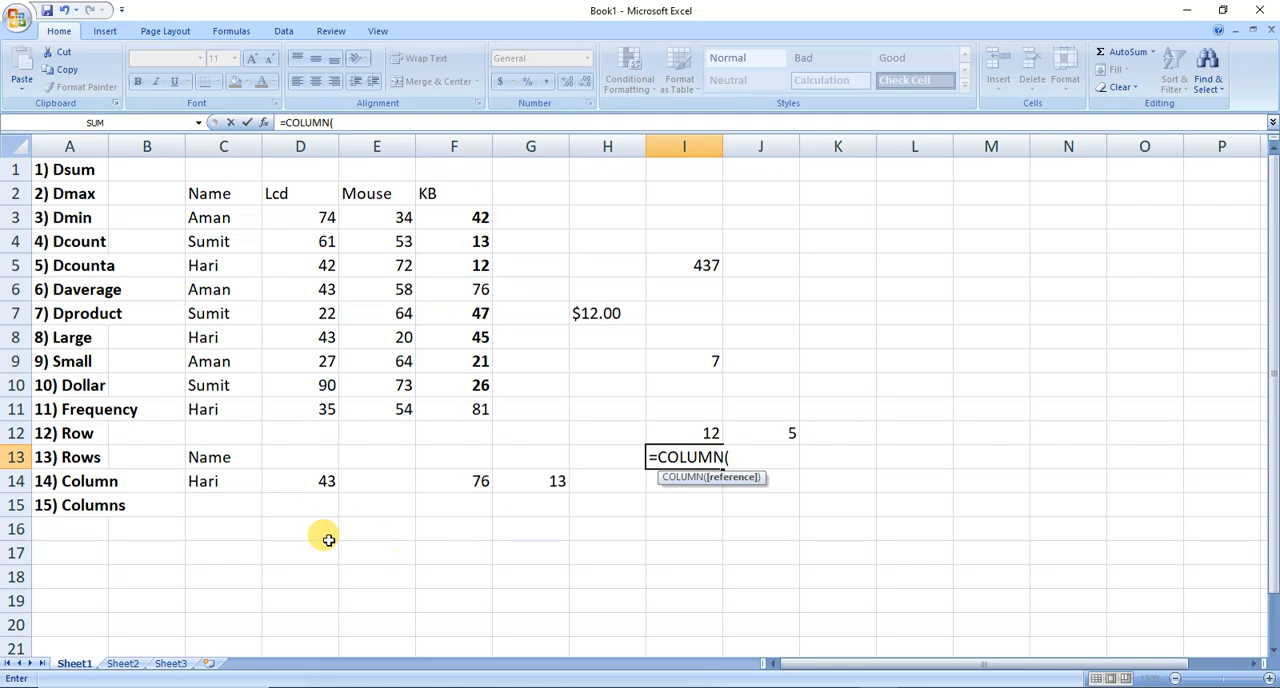
left_click(309, 437)
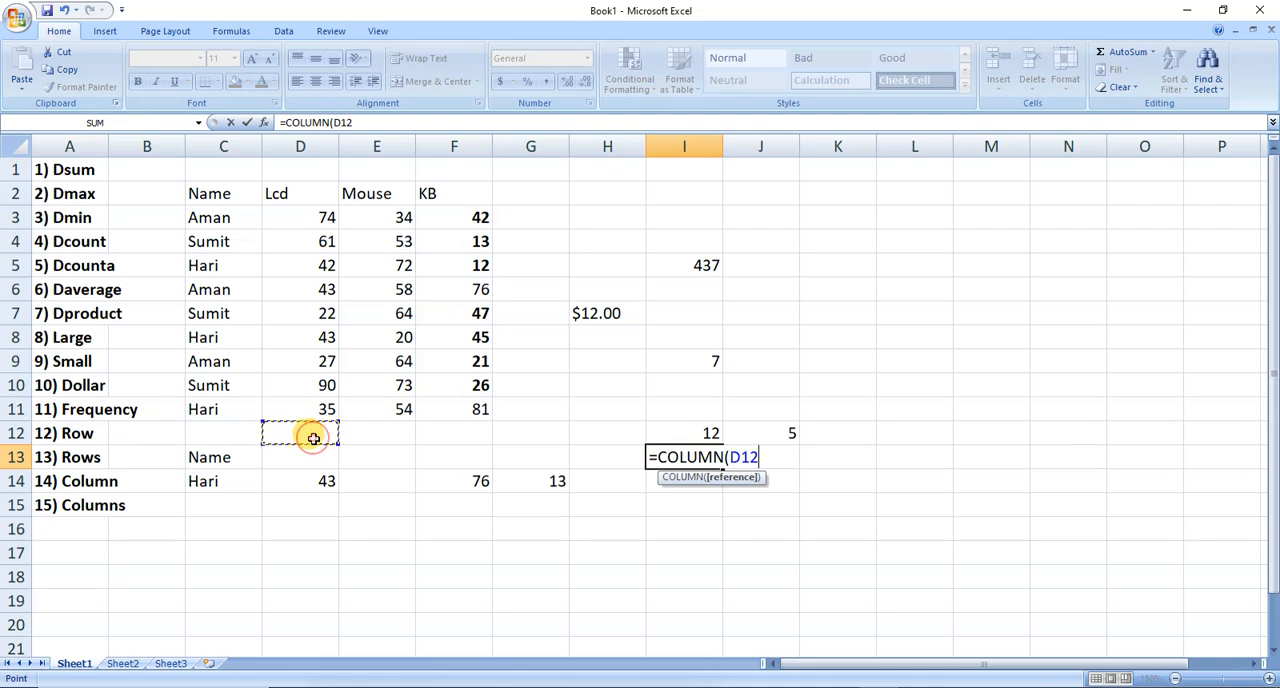
type(")")
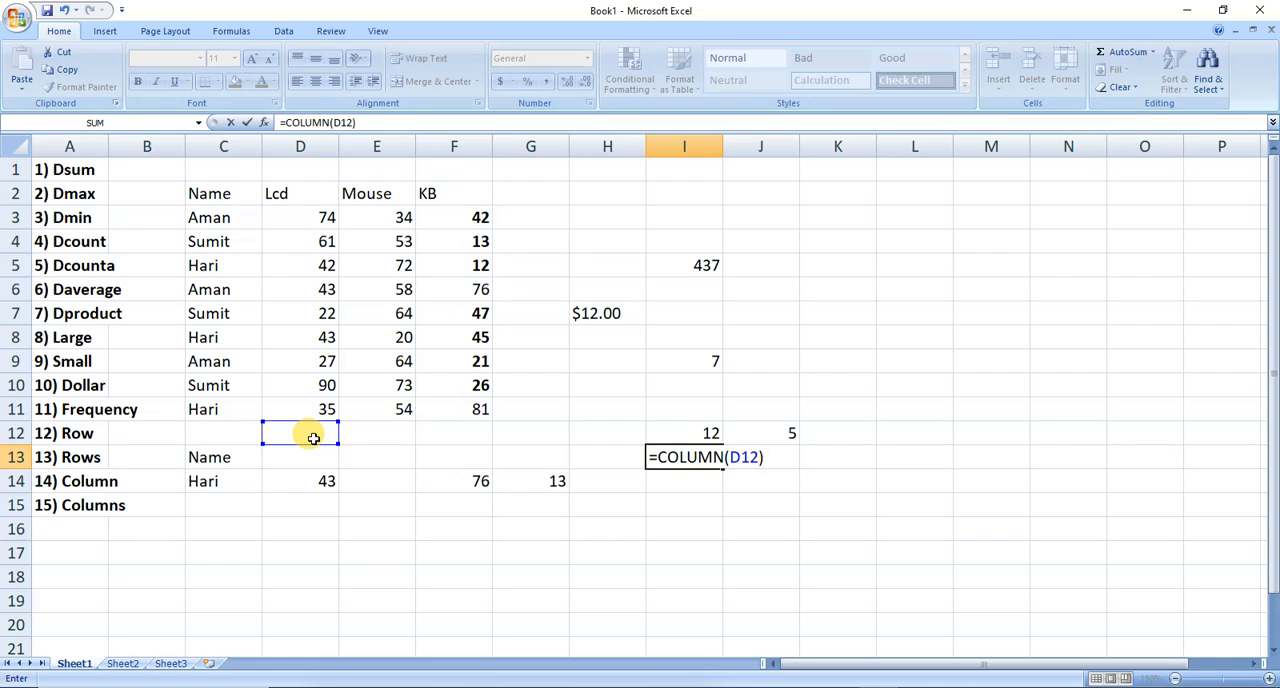
key("Return")
Enter =COLUMNS(D12:F12) in J13 to count the columns in that range.
key("Right")
key("Up")
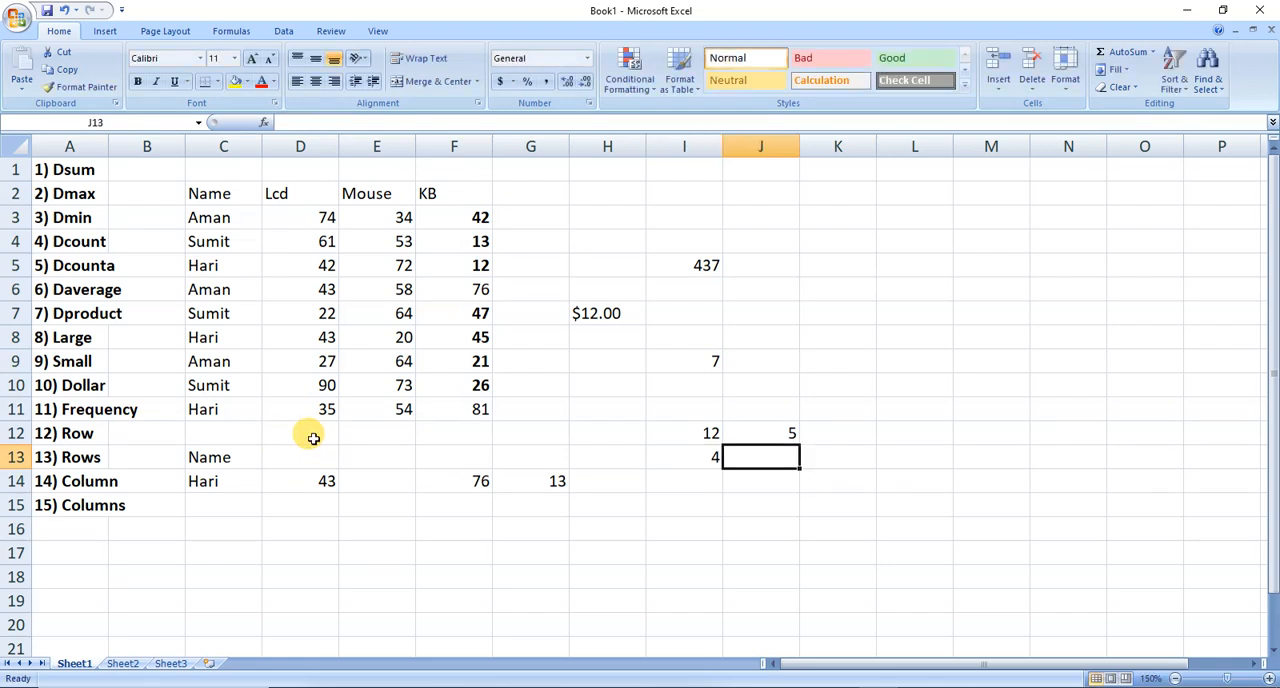
type("=columns")
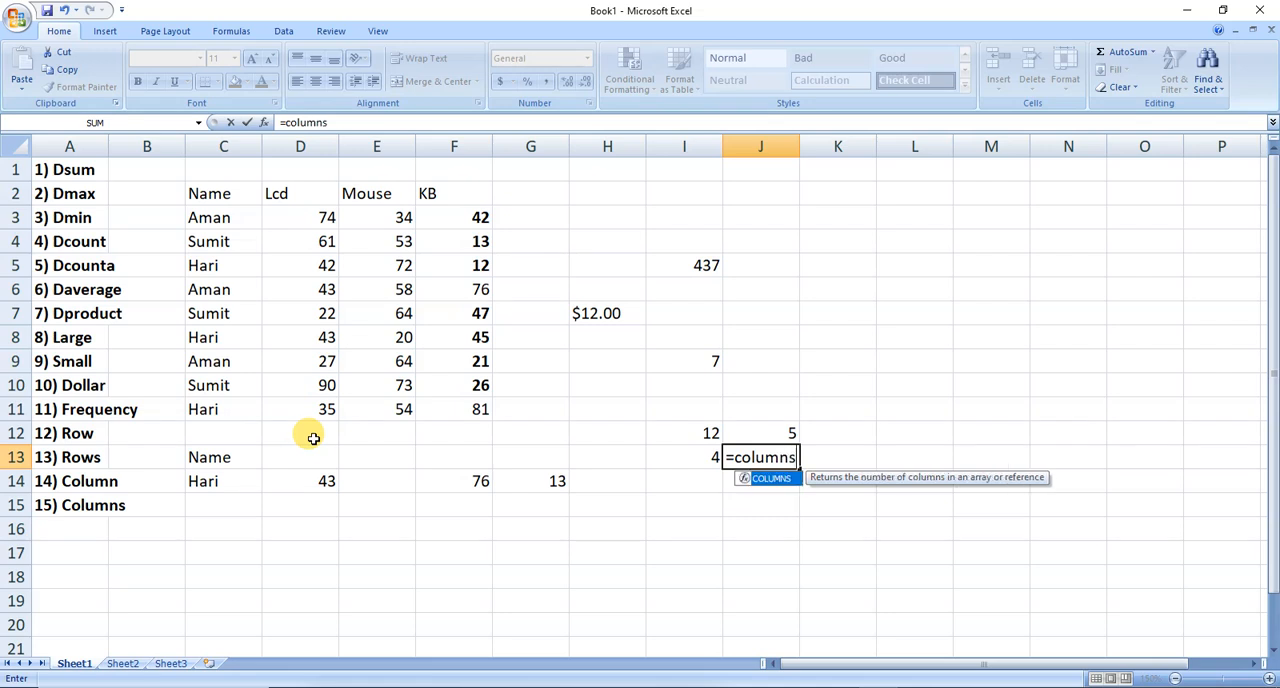
key("Tab")
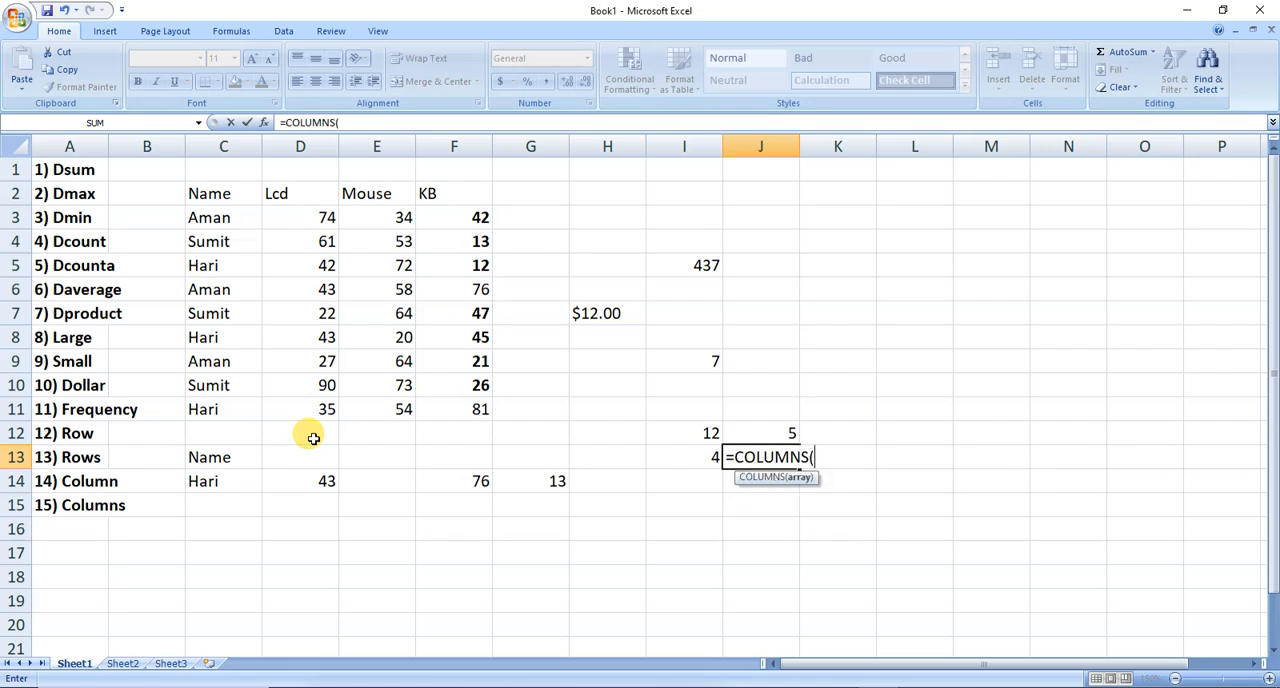
left_click(271, 425)
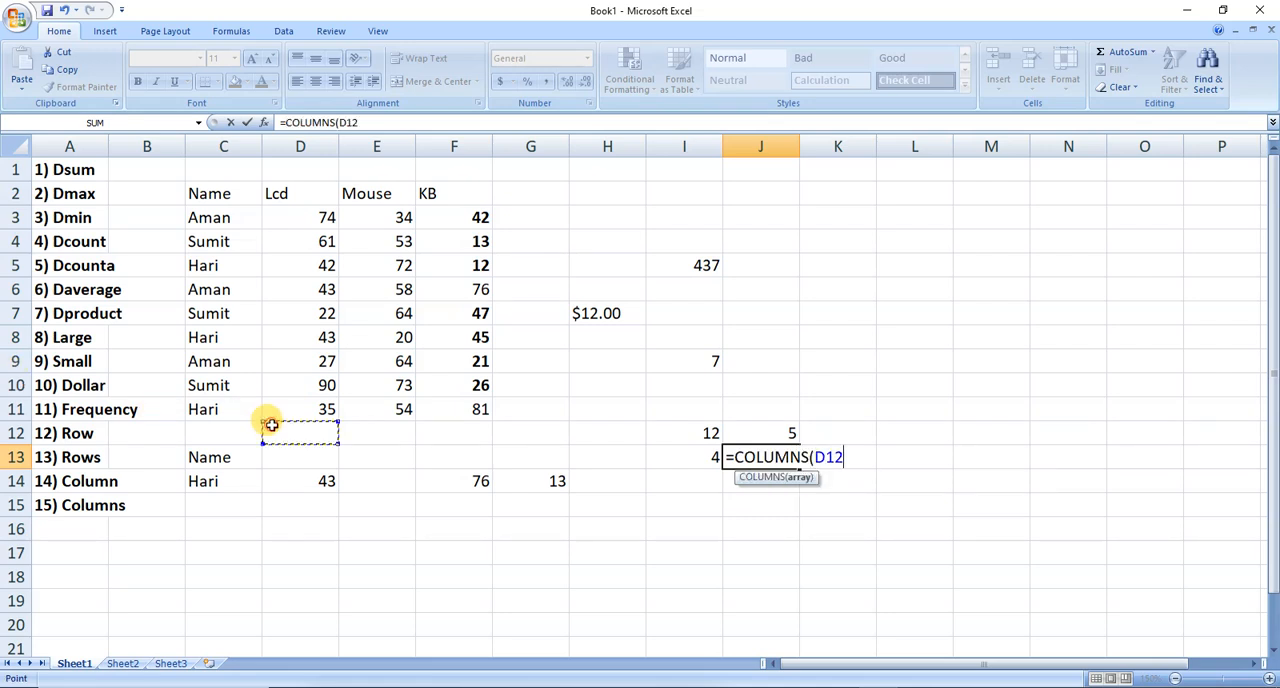
key("shift+Right")
key("shift+Right")
type(")")
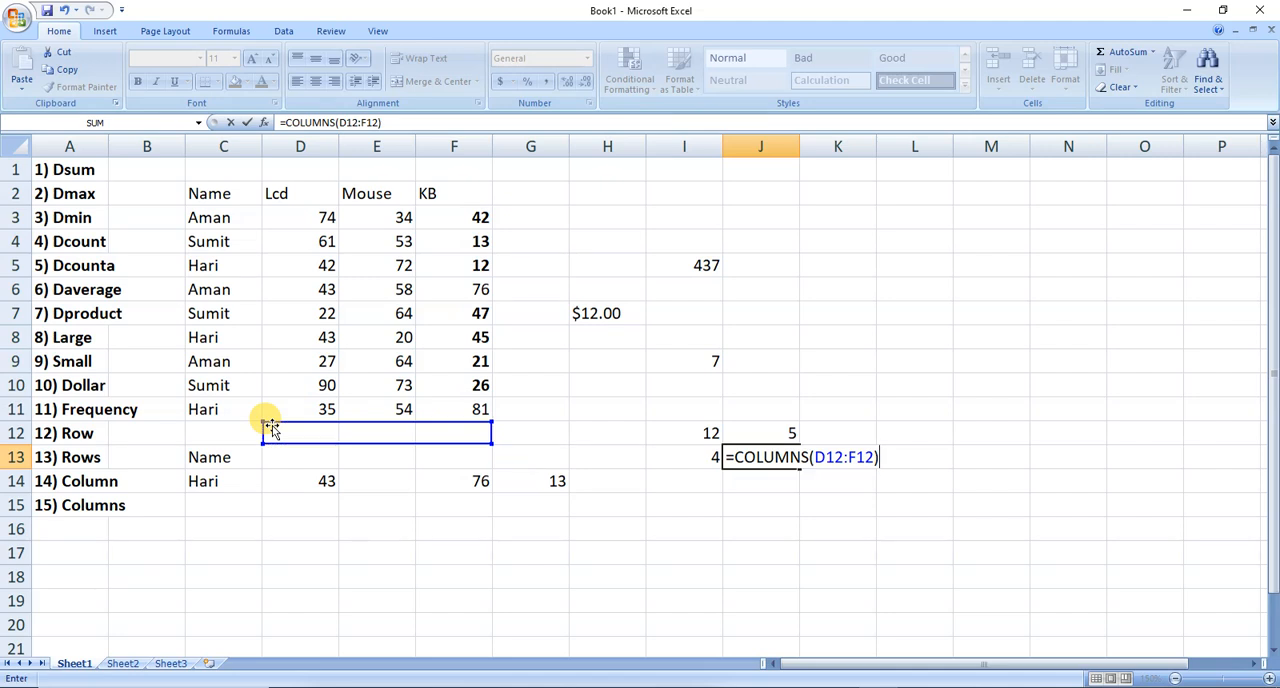
key("Return")
key("Up")
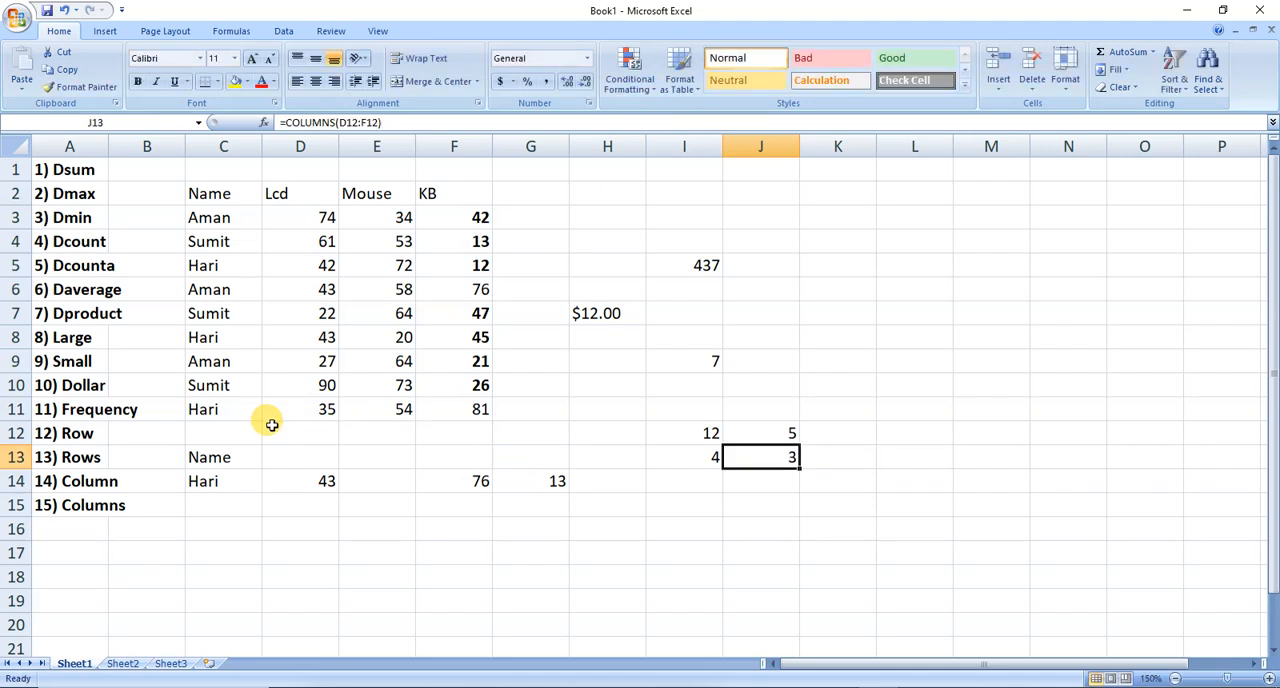